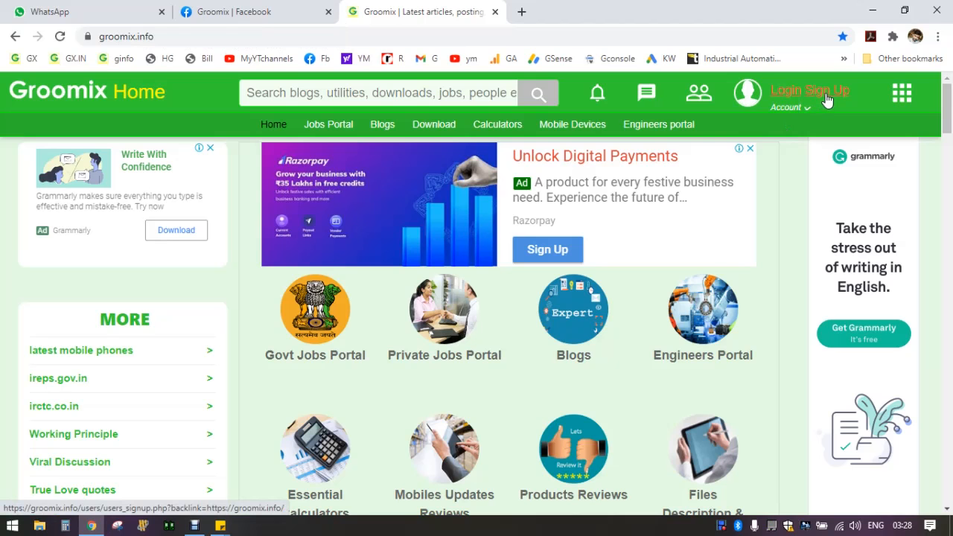
Open the account sign-up form and review its e-mail, password, full name and mobile number fields
{"action": "left_click", "coordinate": [826, 97]}
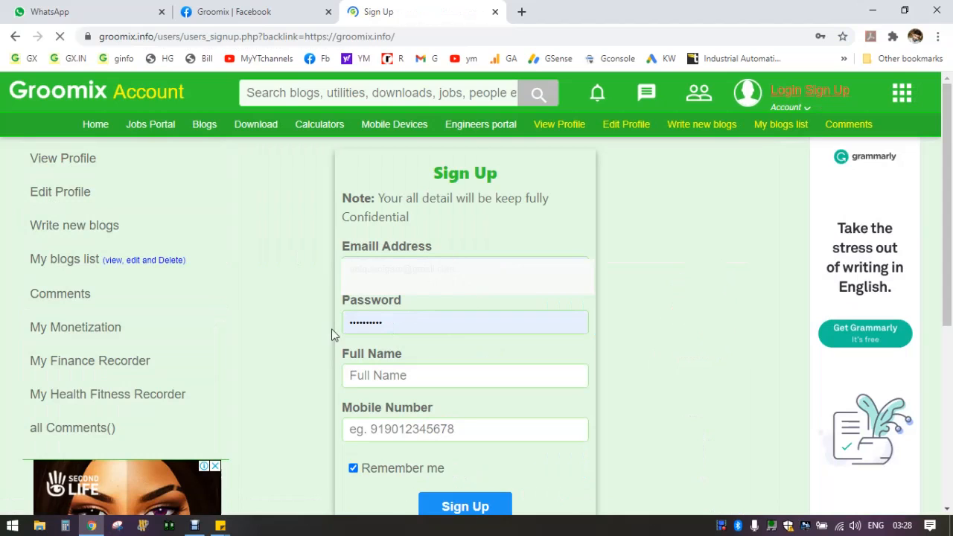
{"action": "scroll", "coordinate": [390, 365], "scroll_direction": "down", "scroll_amount": 1}
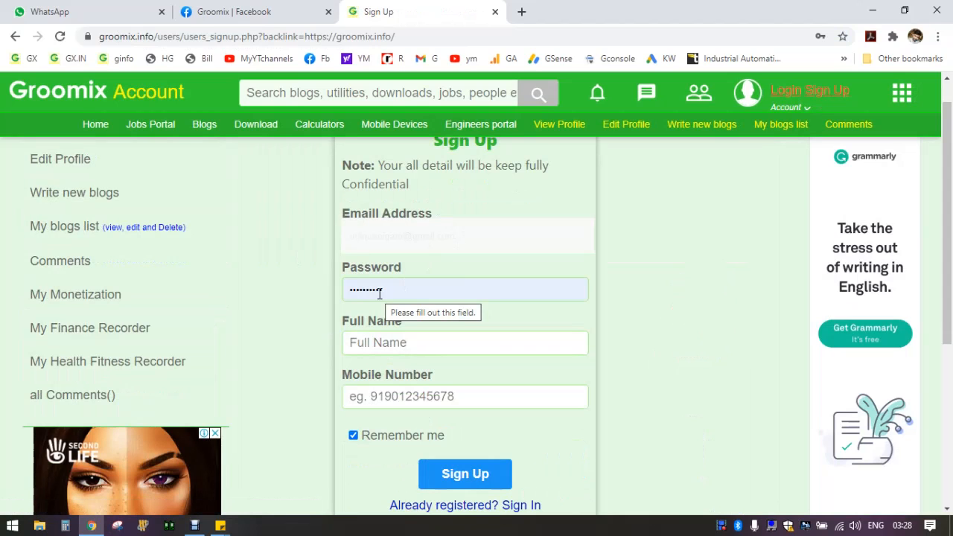
{"action": "scroll", "coordinate": [380, 293], "scroll_direction": "down", "scroll_amount": 1}
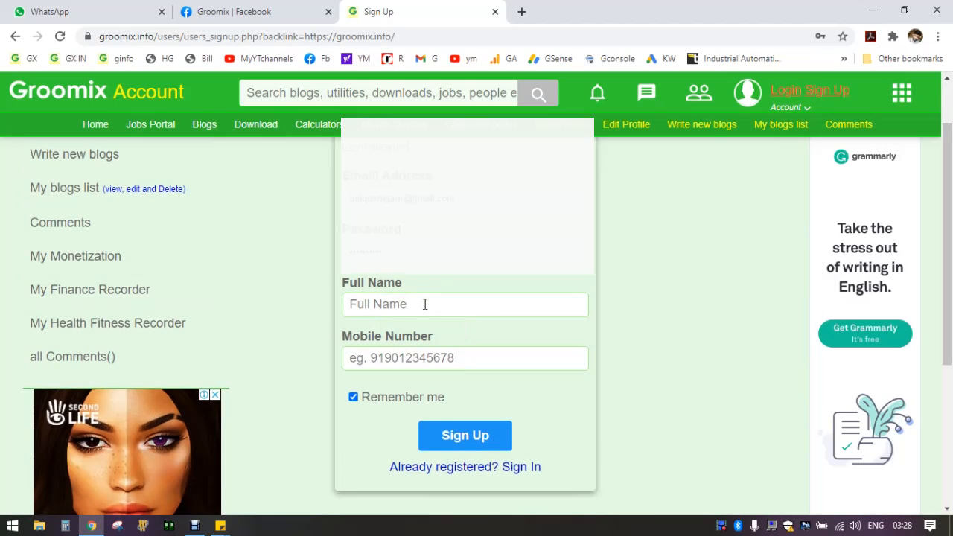
{"action": "scroll", "coordinate": [425, 304], "scroll_direction": "down", "scroll_amount": 1}
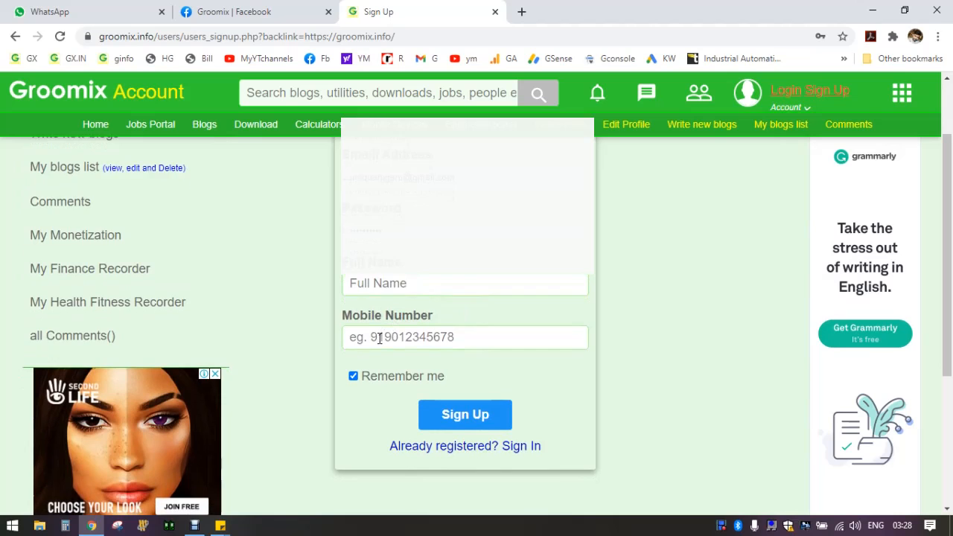
{"action": "scroll", "coordinate": [379, 336], "scroll_direction": "down", "scroll_amount": 1}
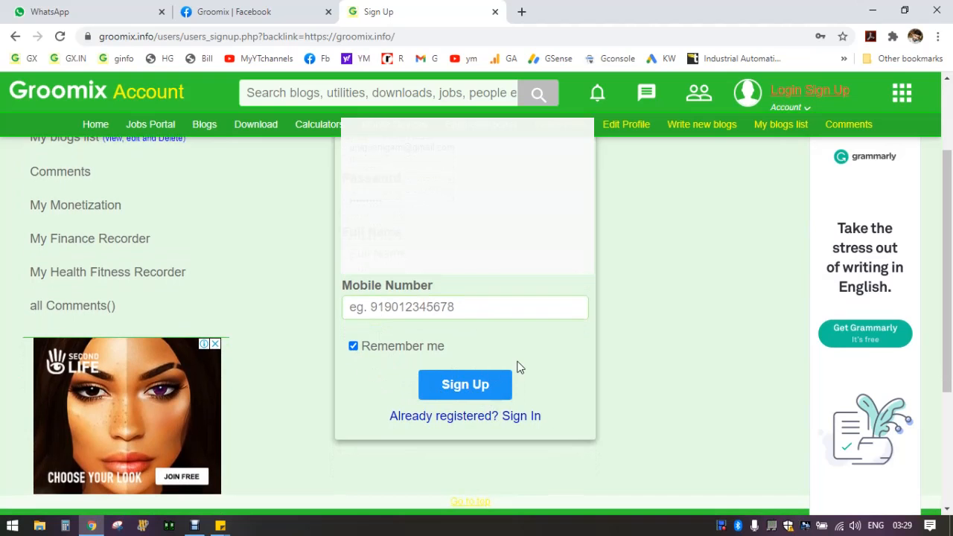
{"action": "scroll", "coordinate": [520, 366], "scroll_direction": "up", "scroll_amount": 3}
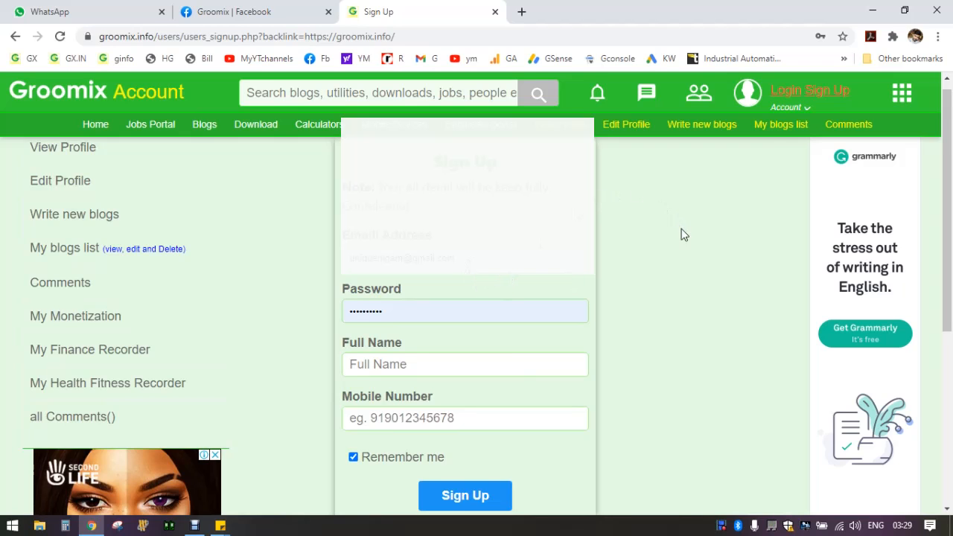
Log in with the saved credentials and open the account features page, closing the ad that covers it
{"action": "left_click", "coordinate": [791, 96]}
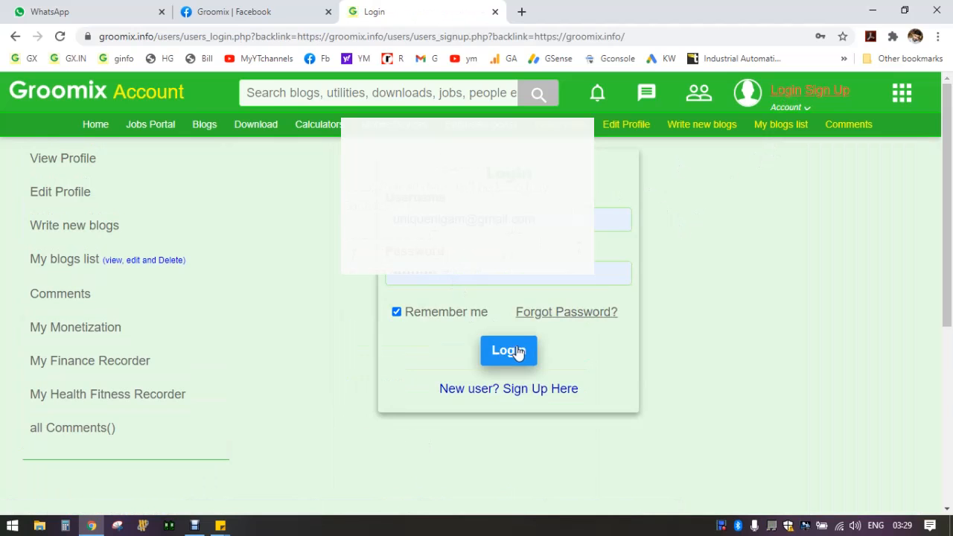
{"action": "left_click", "coordinate": [514, 352]}
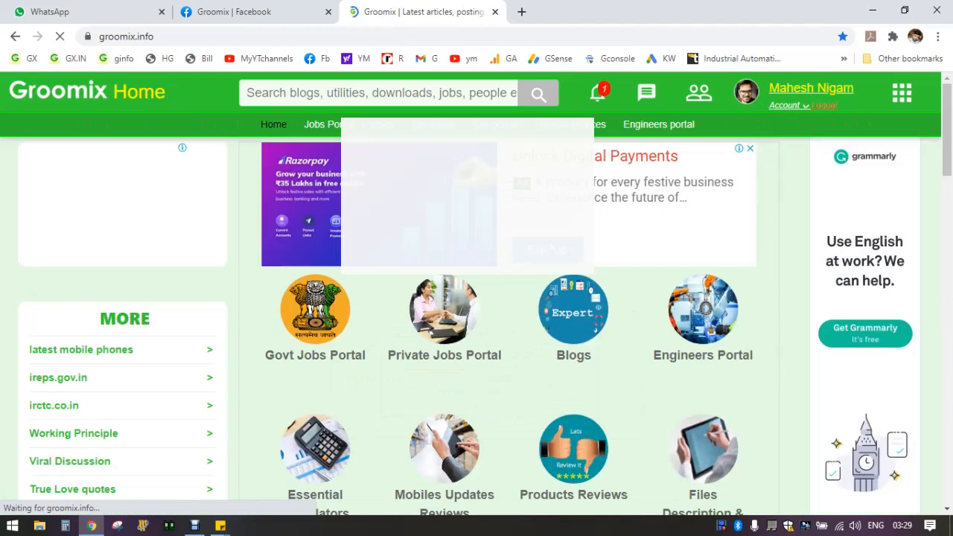
{"action": "left_click", "coordinate": [815, 95]}
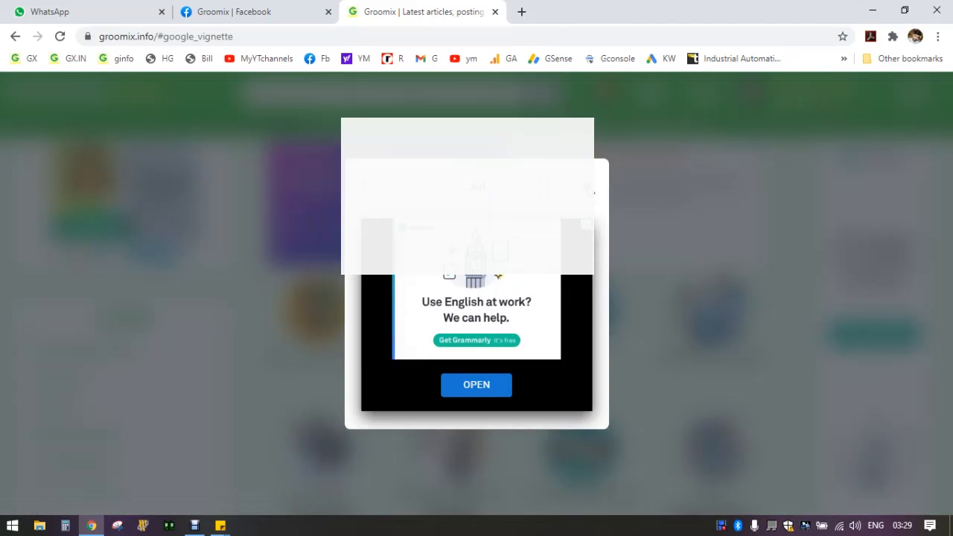
{"action": "left_click", "coordinate": [590, 191]}
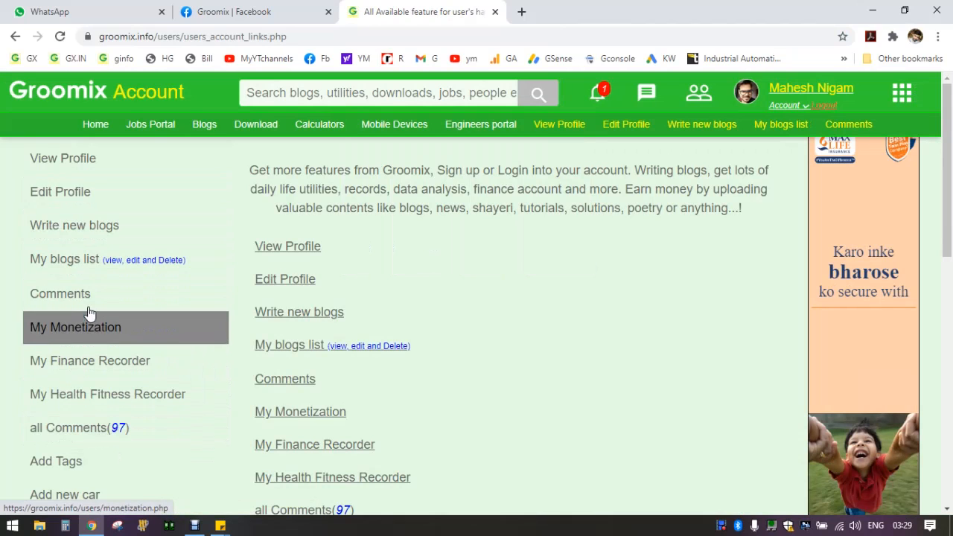
Open the form for writing a new blog and choose Blogs as the publishing site
{"action": "left_click", "coordinate": [77, 234]}
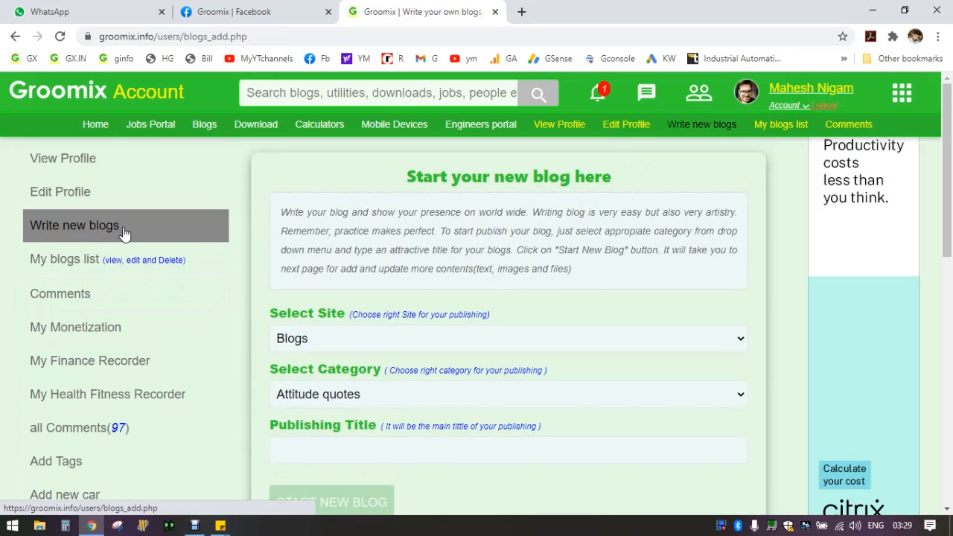
{"action": "scroll", "coordinate": [283, 416], "scroll_direction": "down", "scroll_amount": 1}
{"action": "scroll", "coordinate": [284, 415], "scroll_direction": "down", "scroll_amount": 1}
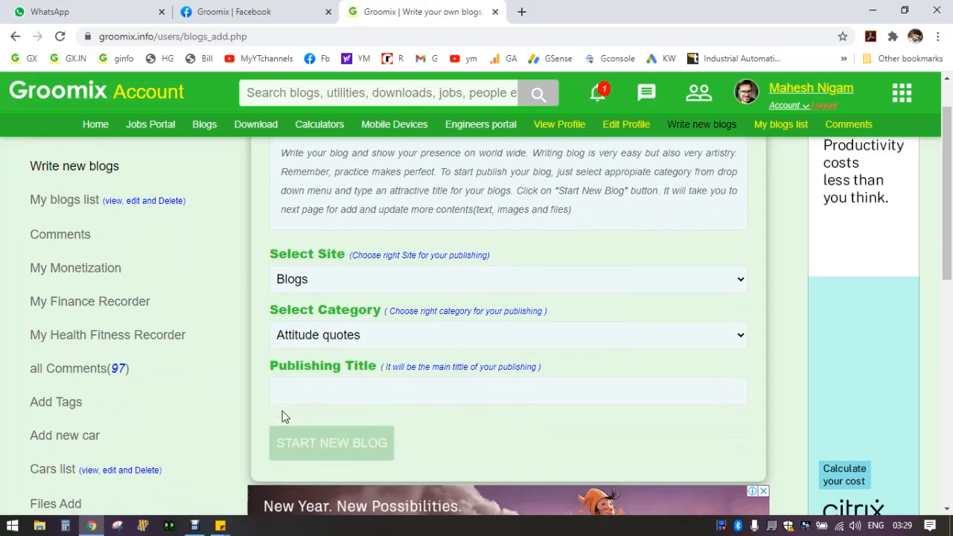
{"action": "left_click", "coordinate": [352, 283]}
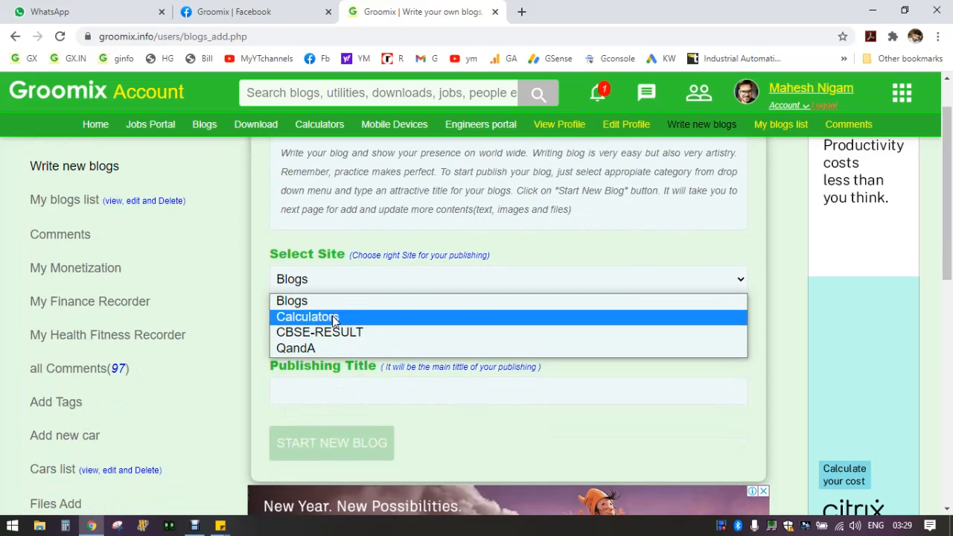
{"action": "left_click", "coordinate": [332, 287]}
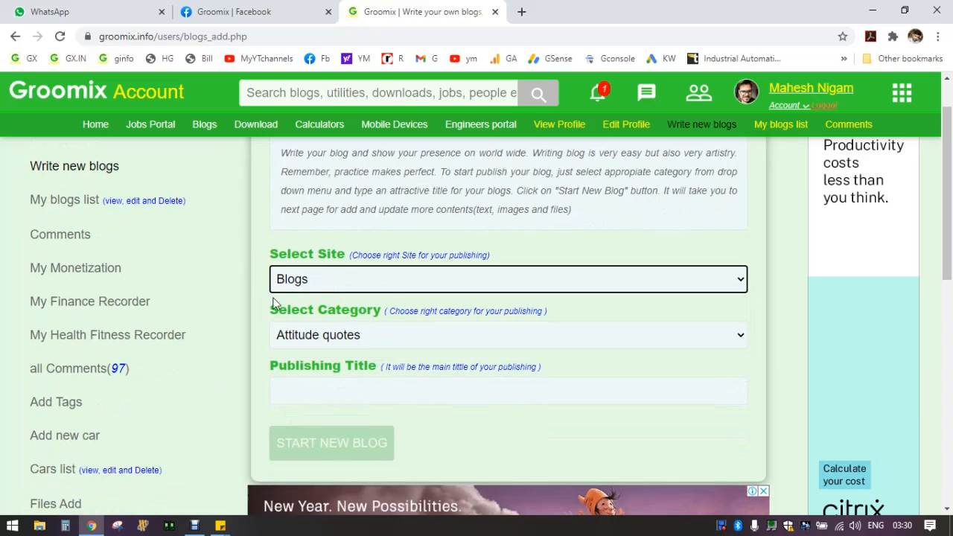
Set the new blog's category to Breaking News
{"action": "left_click", "coordinate": [323, 341]}
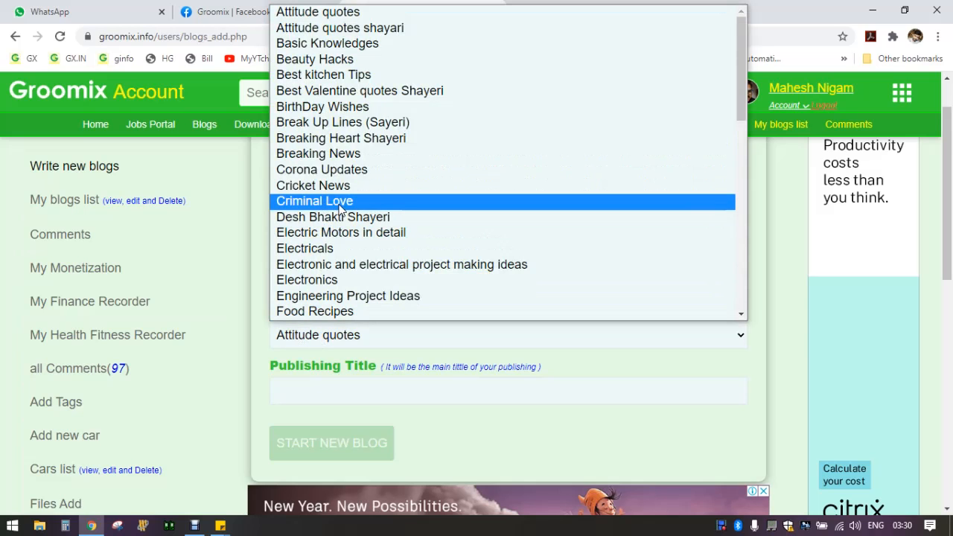
{"action": "scroll", "coordinate": [337, 131], "scroll_direction": "down", "scroll_amount": 5}
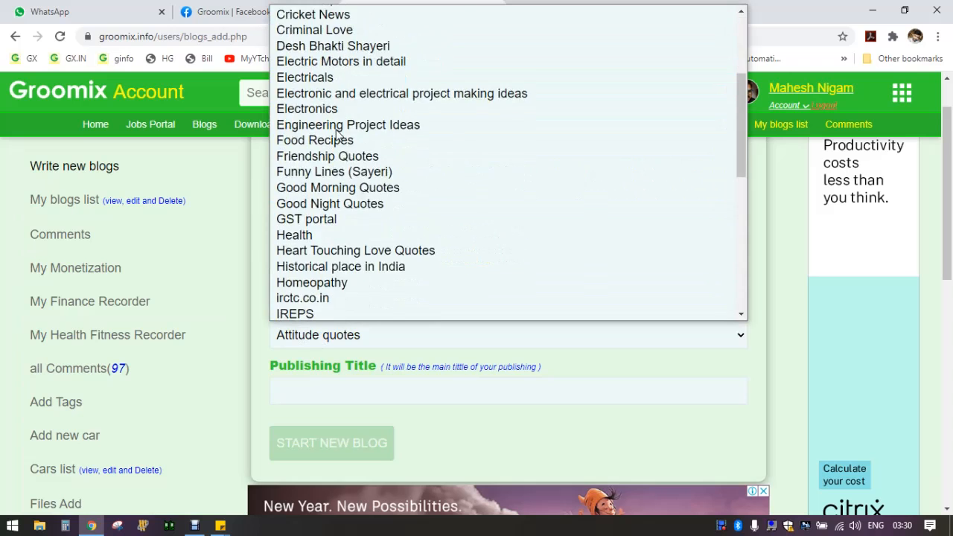
{"action": "scroll", "coordinate": [336, 134], "scroll_direction": "up", "scroll_amount": 5}
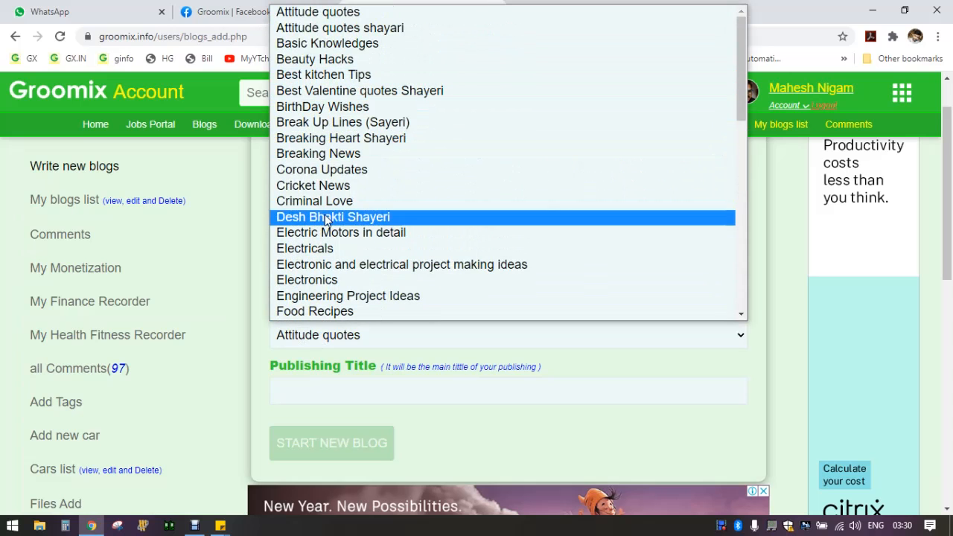
{"action": "left_click", "coordinate": [333, 162]}
Enter "The man of the match in today's cricket match dec 2020" as the publishing title
{"action": "left_click", "coordinate": [306, 388]}
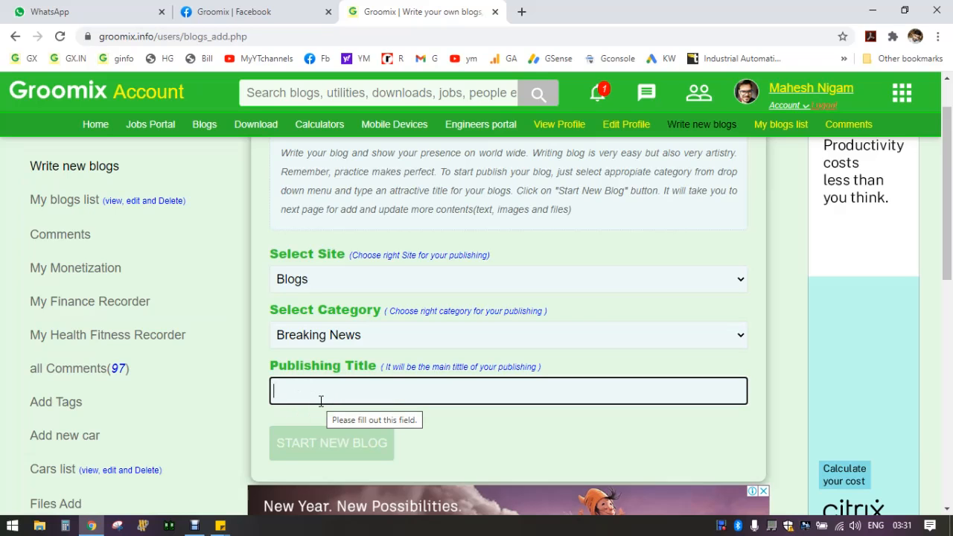
{"action": "type", "text": "T"}
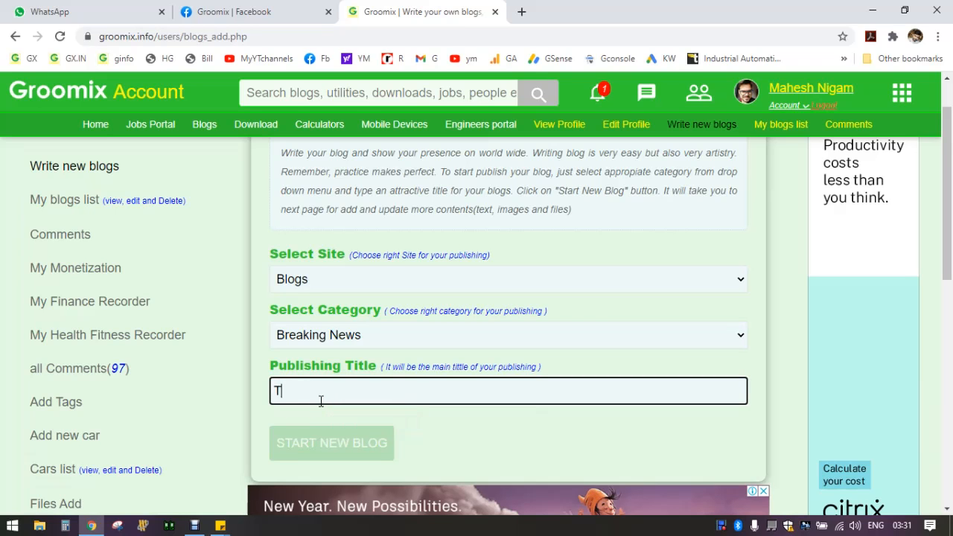
{"action": "type", "text": "he man of"}
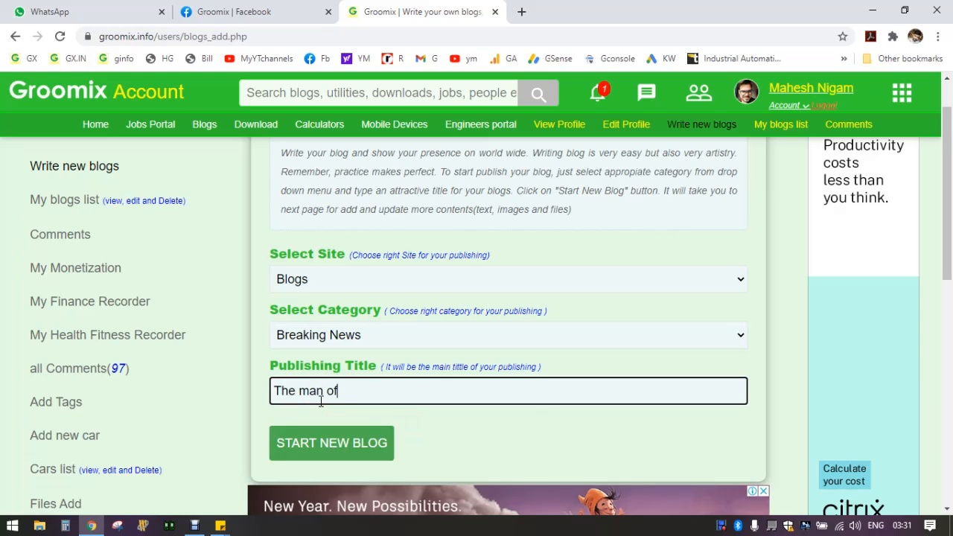
{"action": "type", "text": " the match in t"}
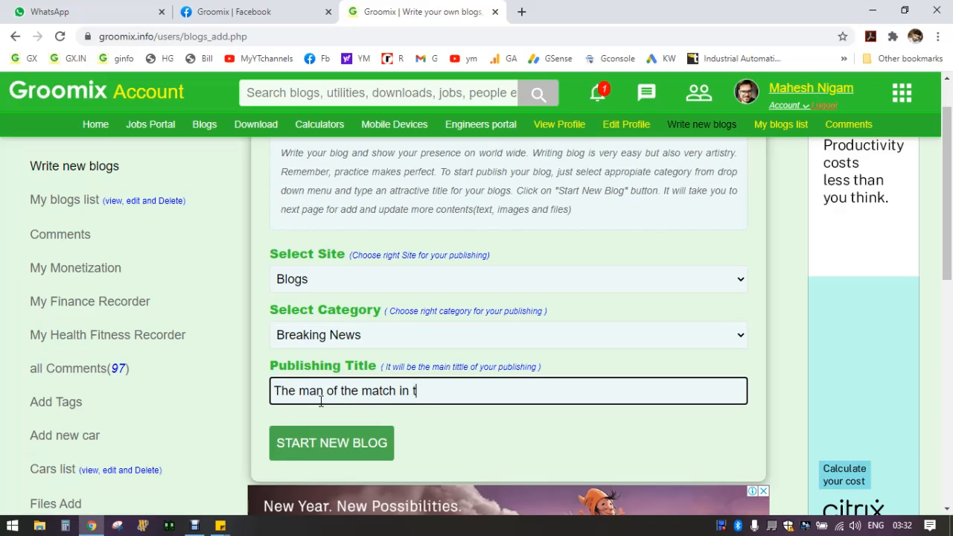
{"action": "type", "text": "oday's cricket match"}
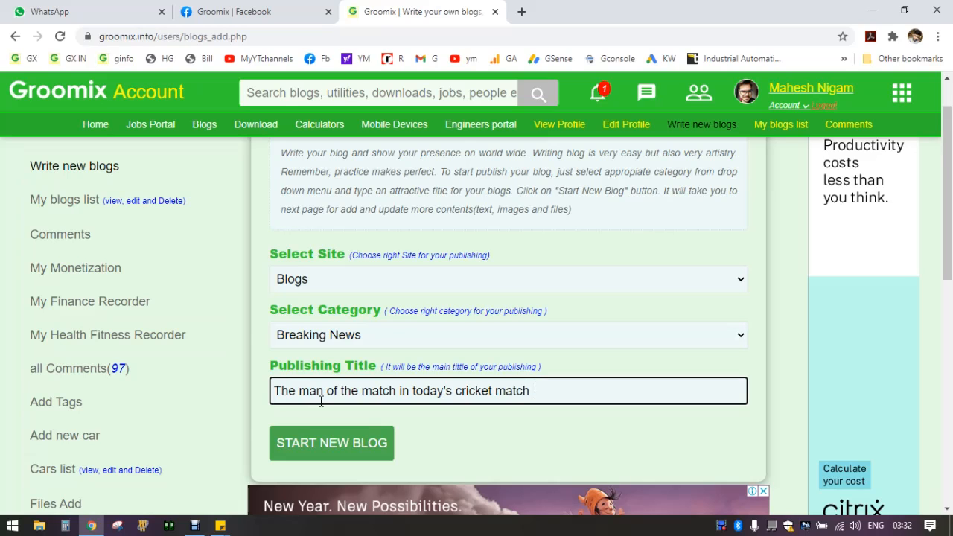
{"action": "type", "text": "dec 2020"}
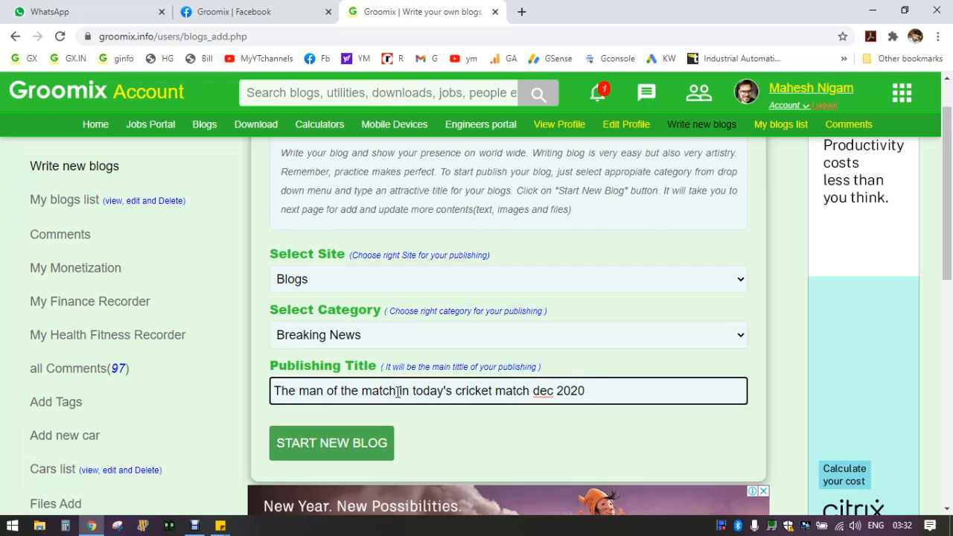
{"action": "left_click_drag", "start_coordinate": [395, 390], "coordinate": [301, 393]}
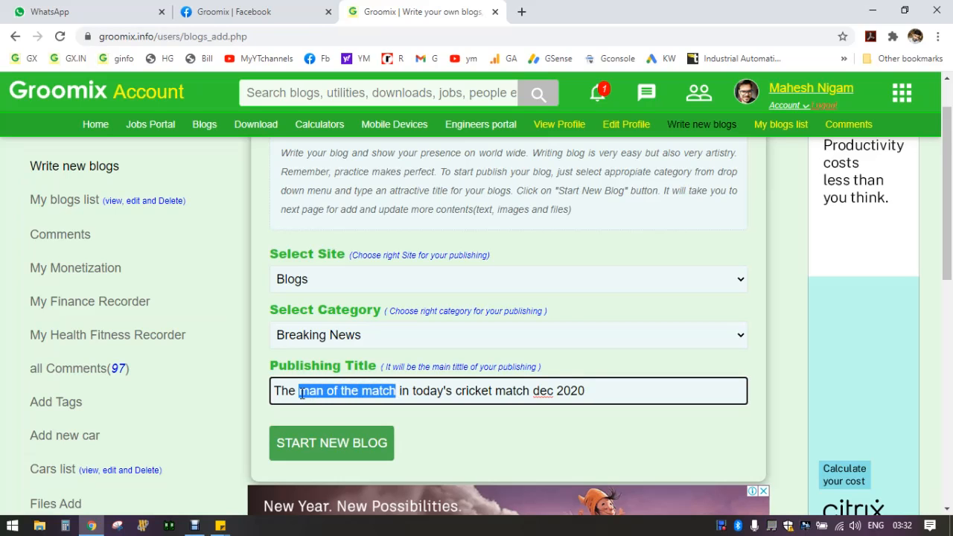
{"action": "left_click_drag", "start_coordinate": [492, 390], "coordinate": [412, 391]}
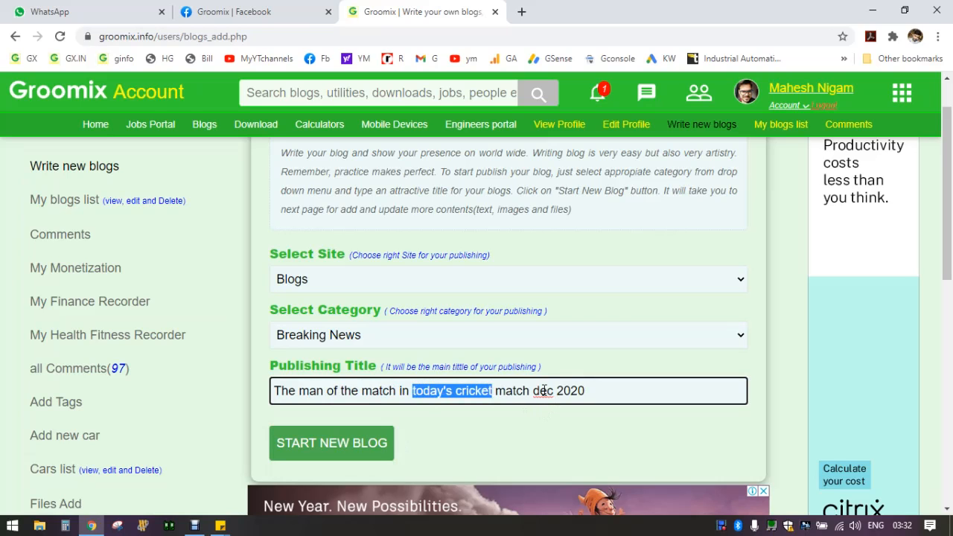
{"action": "left_click_drag", "start_coordinate": [586, 392], "coordinate": [497, 391]}
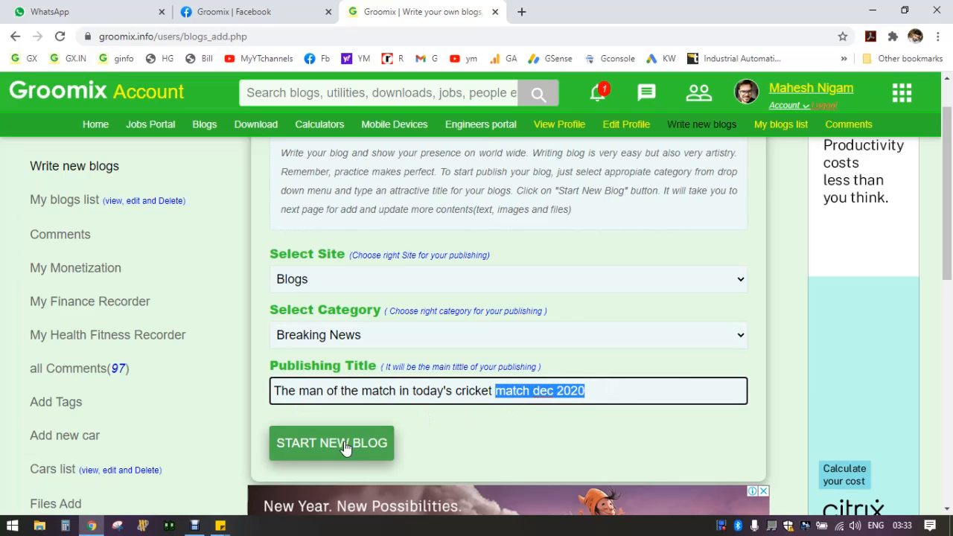
{"action": "left_click", "coordinate": [602, 396]}
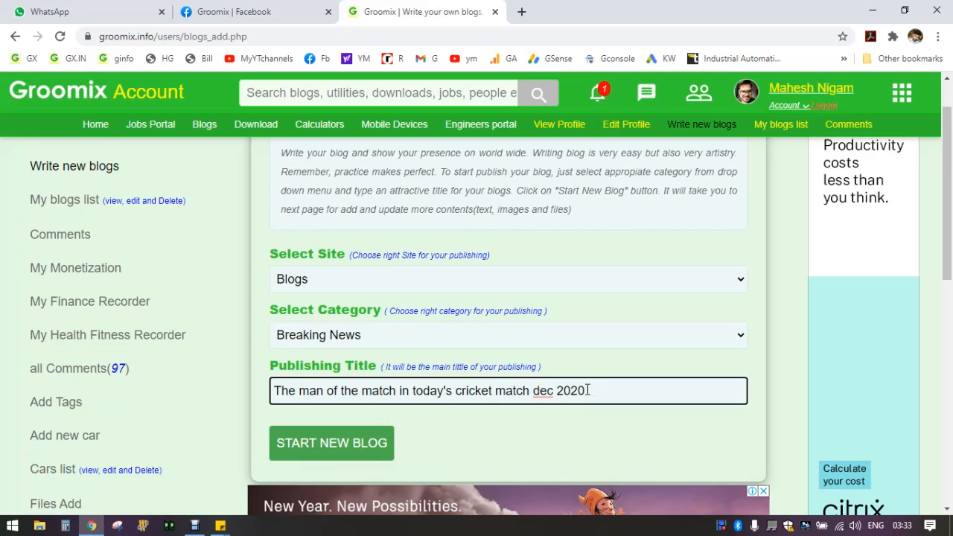
Start the new blog with the entered details and acknowledge the confirmation message
{"action": "left_click", "coordinate": [327, 445]}
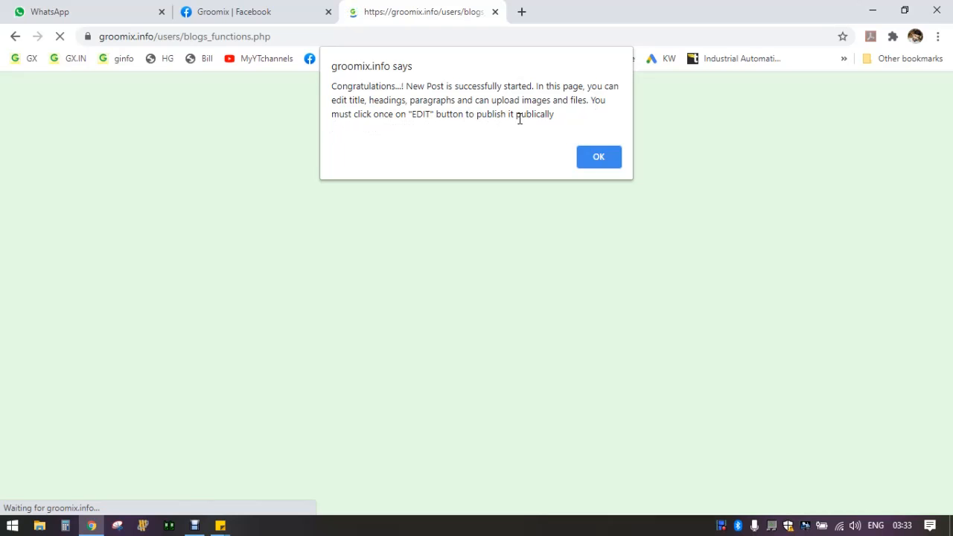
{"action": "left_click", "coordinate": [599, 164]}
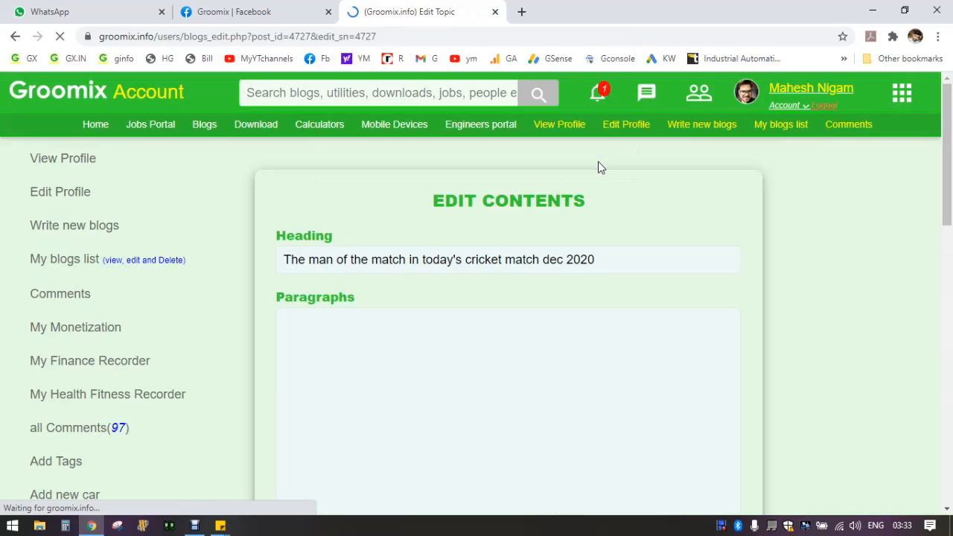
Copy the full heading text into the post's empty Paragraphs field as its opening line
{"action": "left_click", "coordinate": [384, 258]}
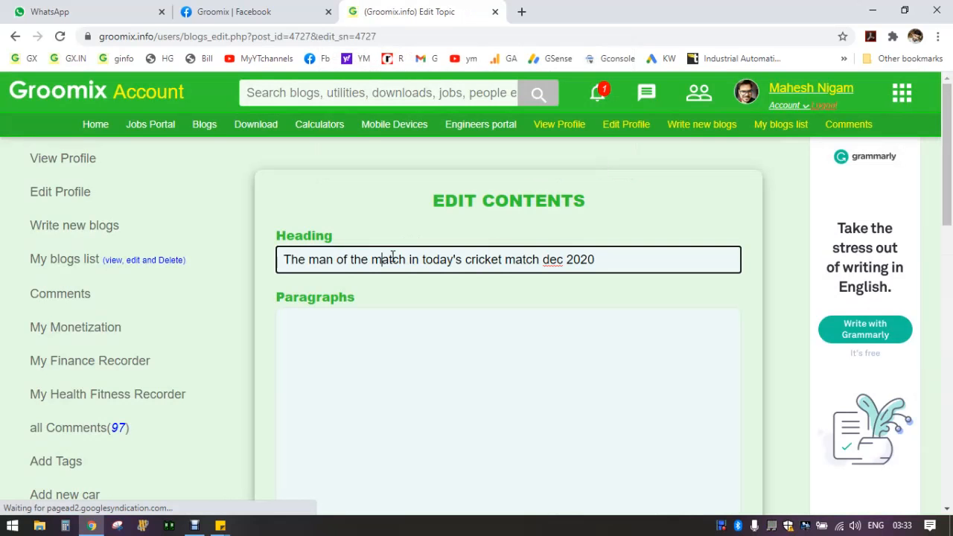
{"action": "scroll", "coordinate": [511, 258], "scroll_direction": "down", "scroll_amount": 1}
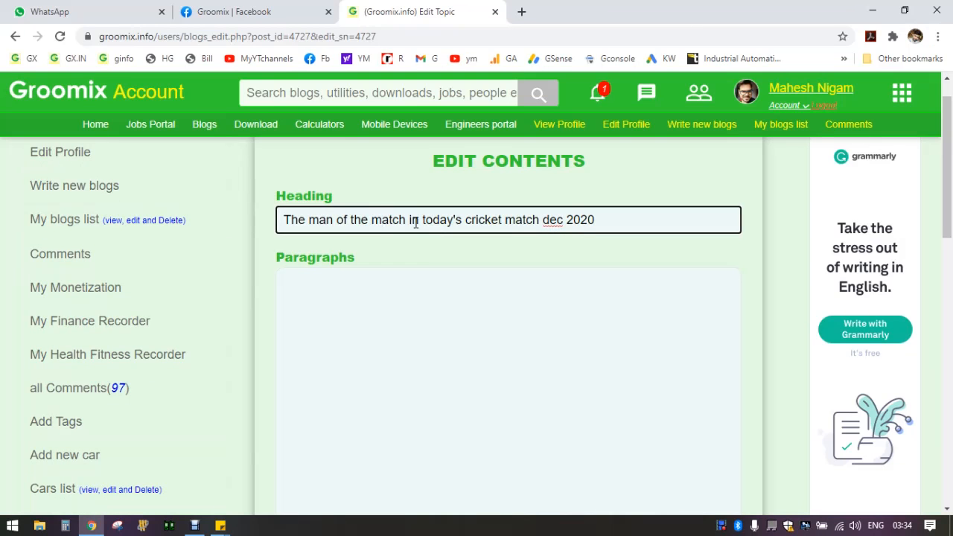
{"action": "scroll", "coordinate": [429, 280], "scroll_direction": "down", "scroll_amount": 1}
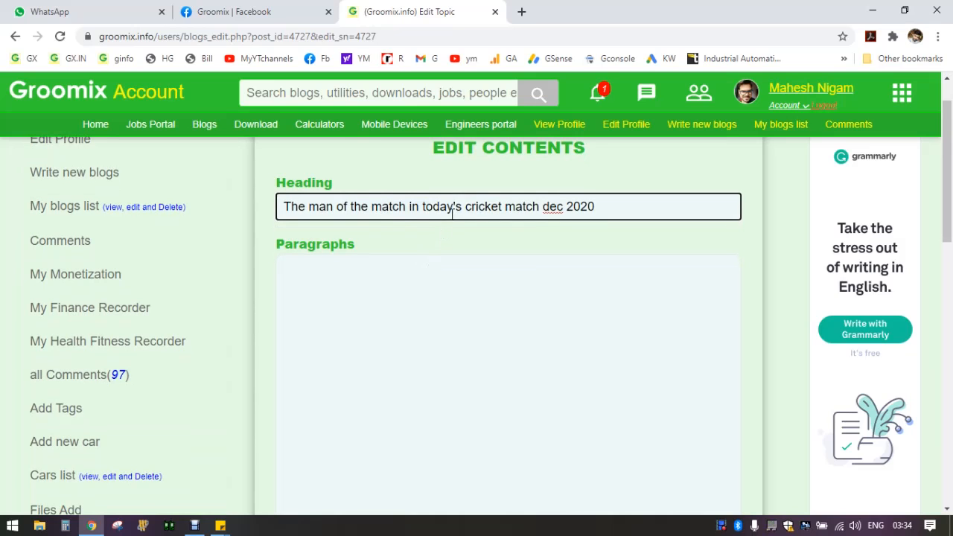
{"action": "left_click", "coordinate": [452, 213]}
{"action": "left_click", "coordinate": [298, 274]}
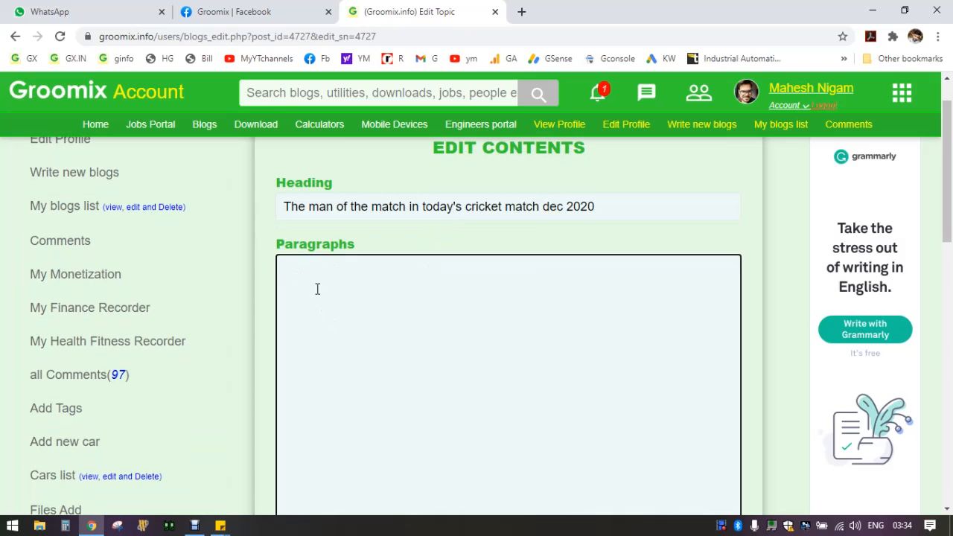
{"action": "scroll", "coordinate": [316, 286], "scroll_direction": "down", "scroll_amount": 1}
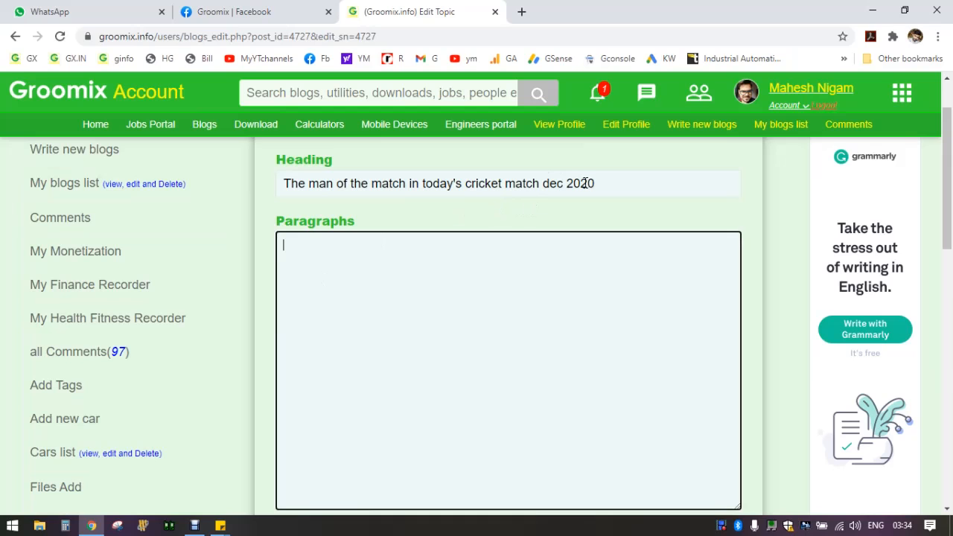
{"action": "left_click_drag", "start_coordinate": [594, 185], "coordinate": [276, 198]}
{"action": "key", "text": "ctrl+c"}
{"action": "left_click", "coordinate": [305, 249]}
{"action": "key", "text": "ctrl+v"}
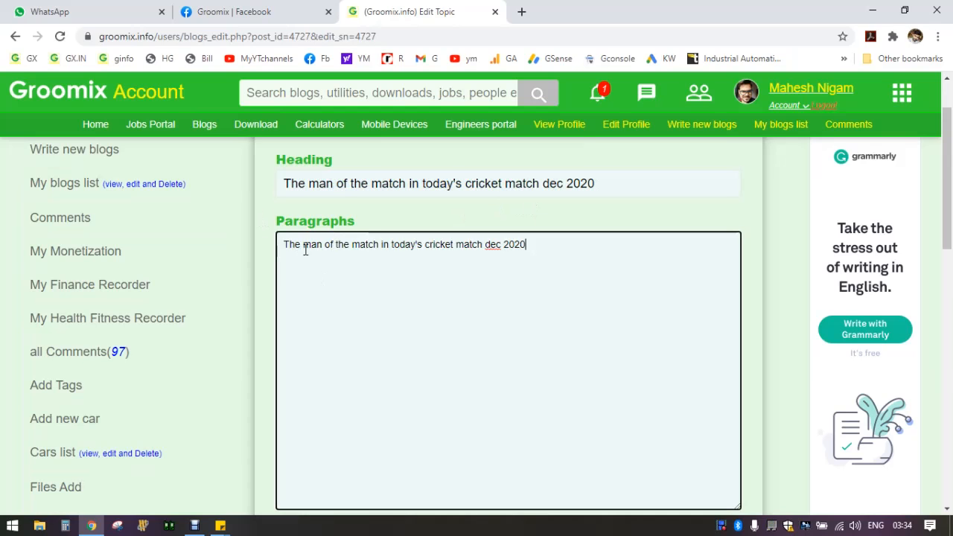
Repeat the heading sentence "The man of the match in today's cricket match dec 2020" five more times in the Paragraphs field
{"action": "key", "text": "ctrl+v"}
{"action": "key", "text": "ctrl+v"}
{"action": "key", "text": "ctrl+v"}
{"action": "key", "text": "ctrl+v"}
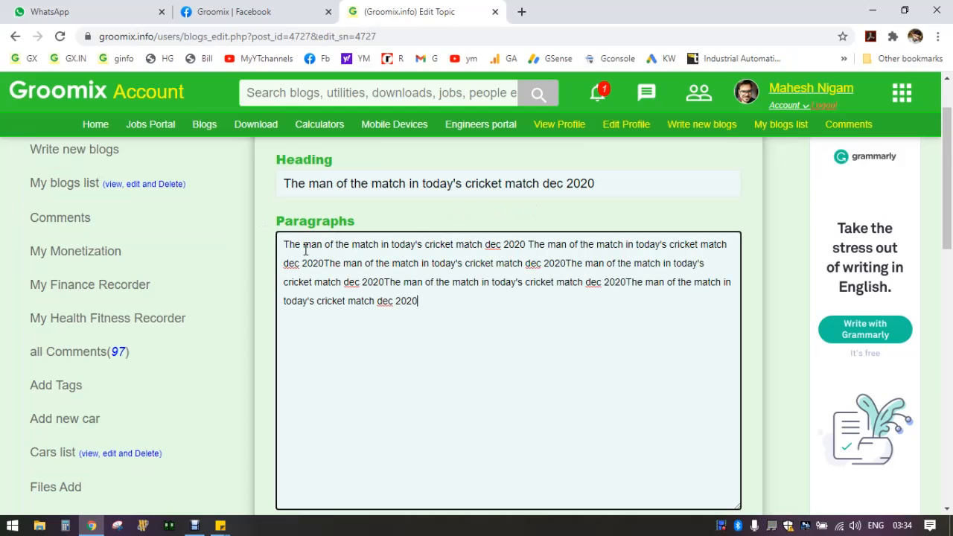
{"action": "left_click", "coordinate": [485, 181]}
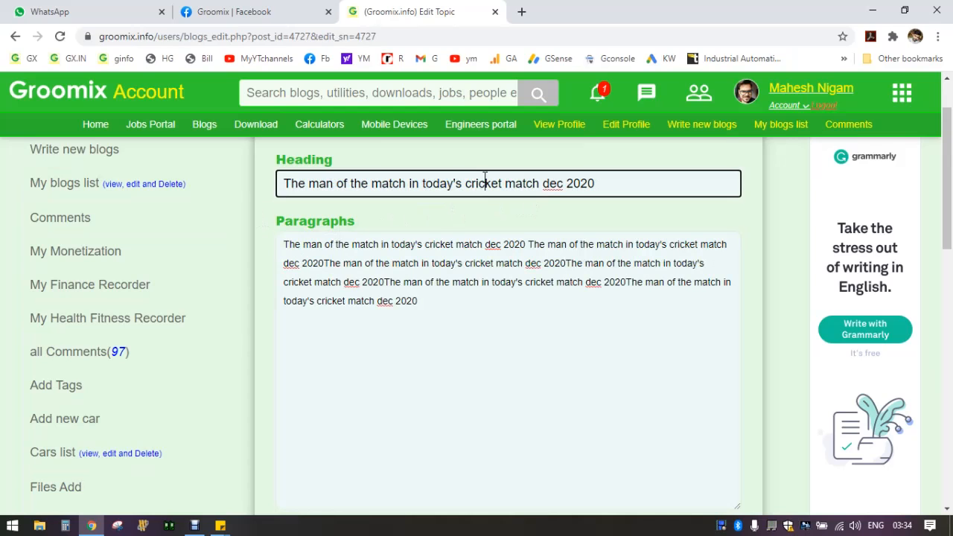
{"action": "left_click", "coordinate": [416, 267]}
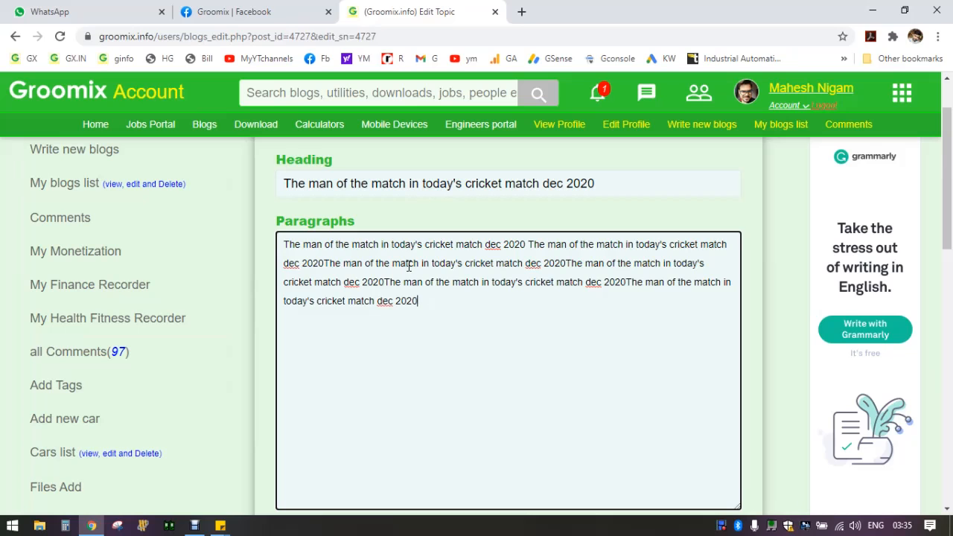
Name the post's image "cricket dec 2020"
{"action": "scroll", "coordinate": [421, 274], "scroll_direction": "down", "scroll_amount": 1}
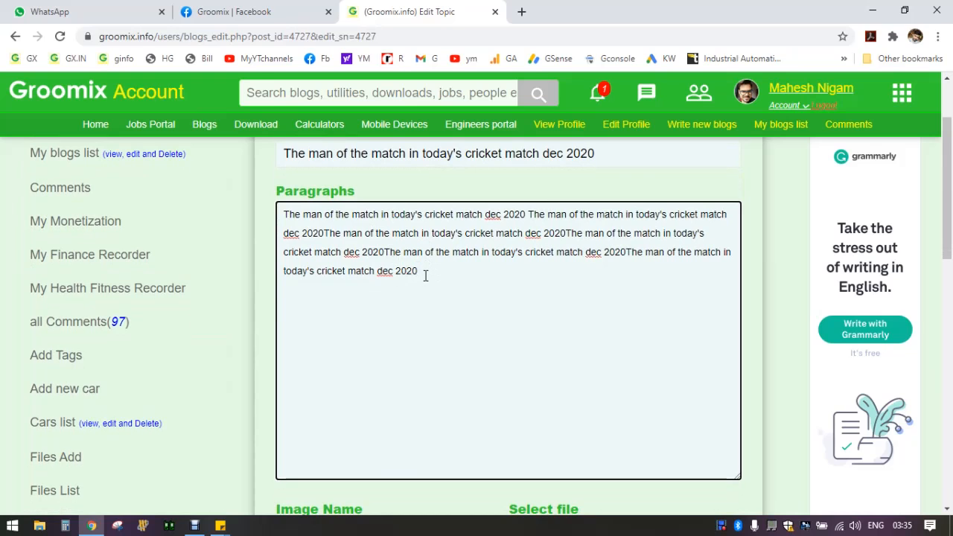
{"action": "scroll", "coordinate": [451, 304], "scroll_direction": "down", "scroll_amount": 2}
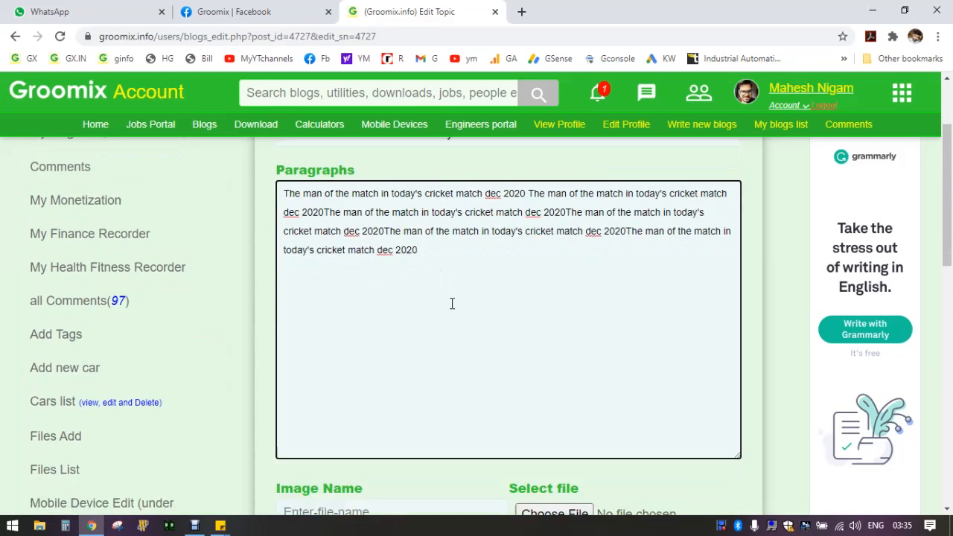
{"action": "scroll", "coordinate": [451, 303], "scroll_direction": "down", "scroll_amount": 1}
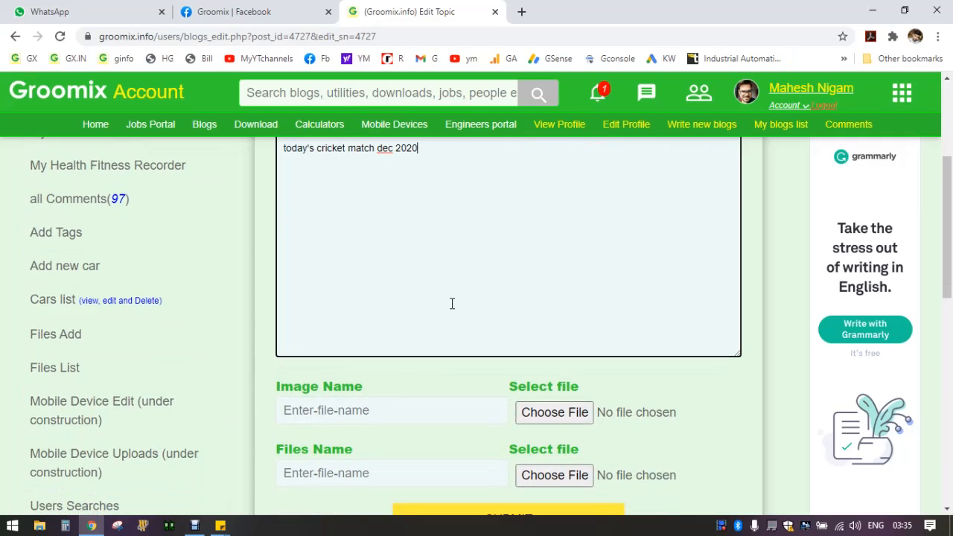
{"action": "left_click", "coordinate": [393, 408]}
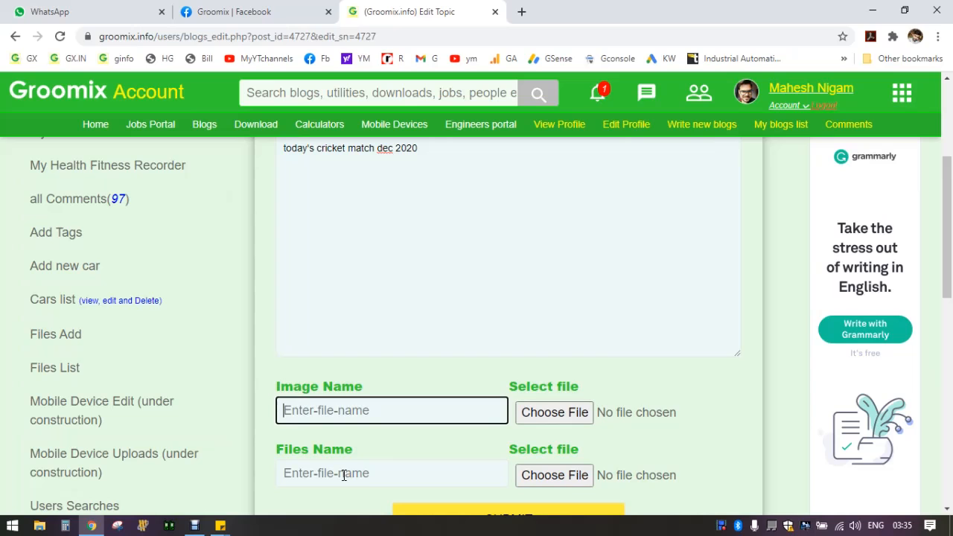
{"action": "type", "text": "crick"}
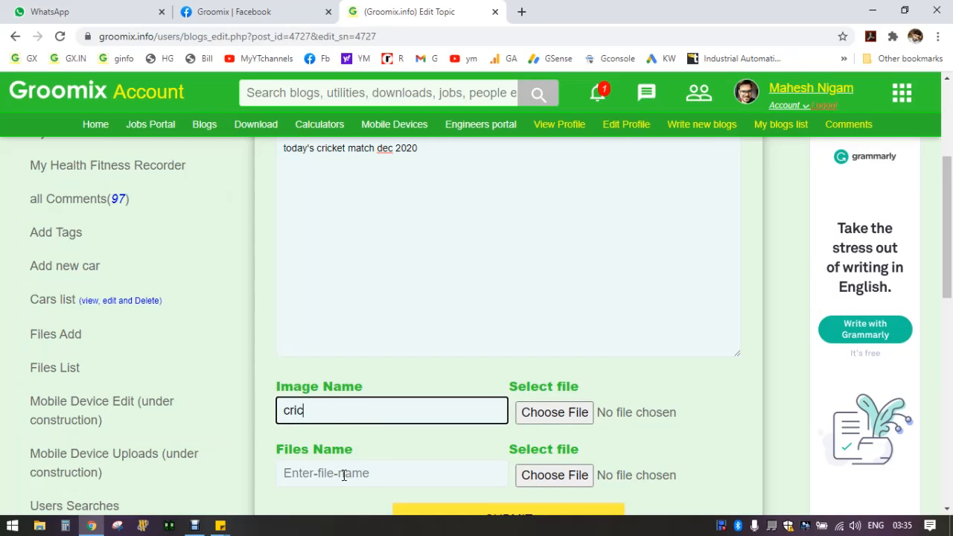
{"action": "type", "text": "et dec 2020"}
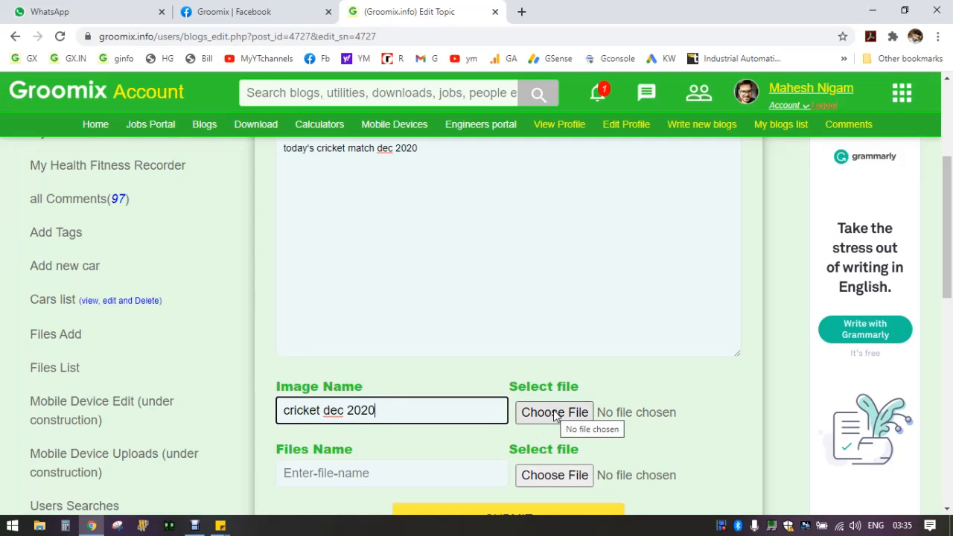
Upload depositphotos_53709565-stock-photo-white-flower-plot-and-blue.jpg from the Desktop as the post's image and confirm the upload
{"action": "left_click", "coordinate": [555, 413]}
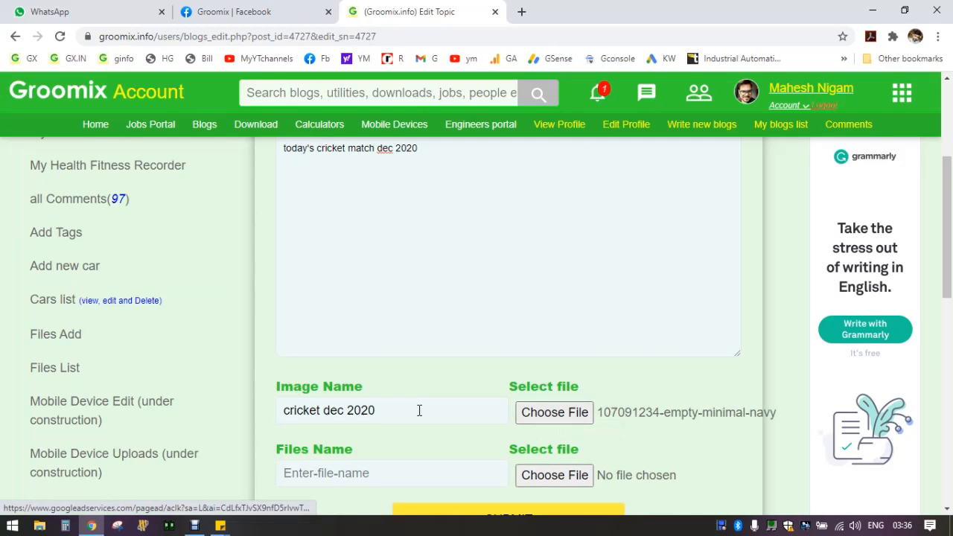
{"action": "left_click", "coordinate": [552, 417]}
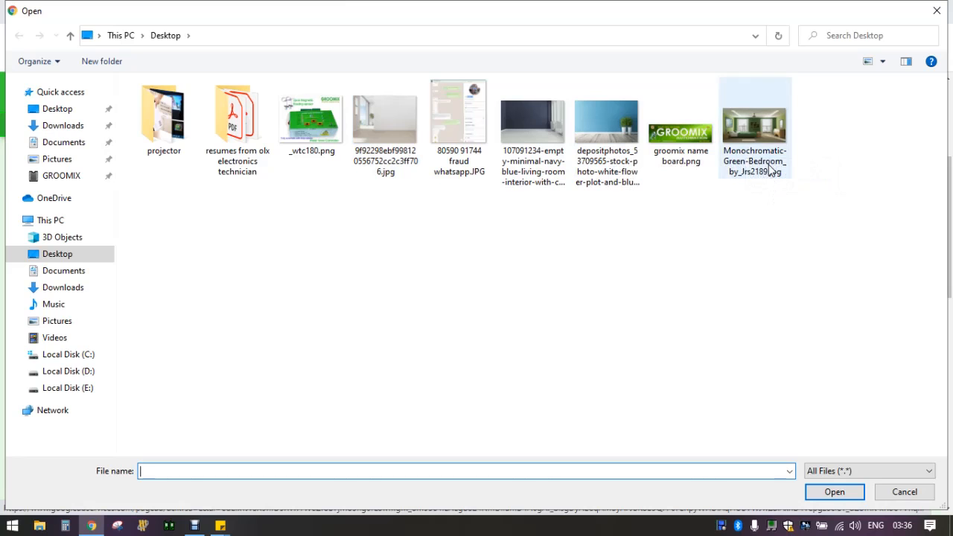
{"action": "double_click", "coordinate": [598, 134]}
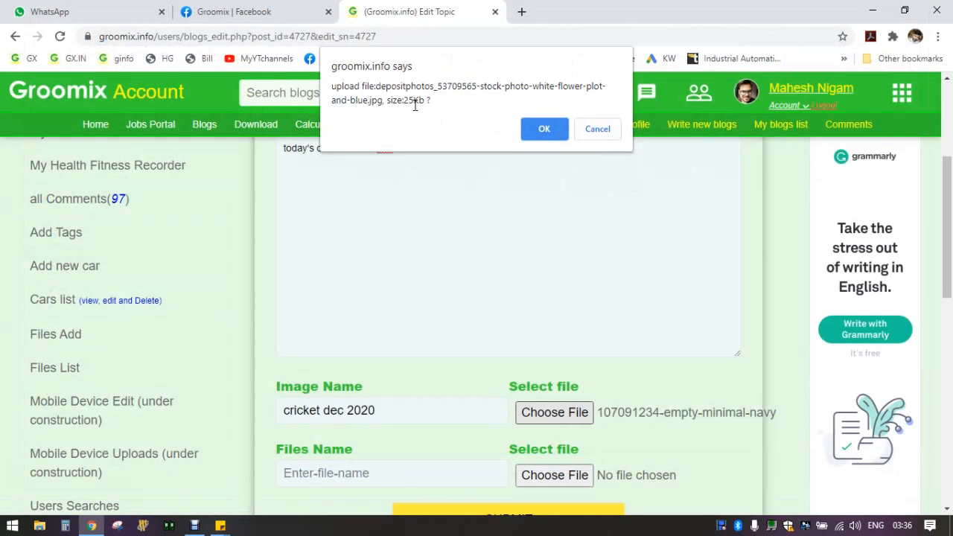
{"action": "left_click", "coordinate": [542, 130]}
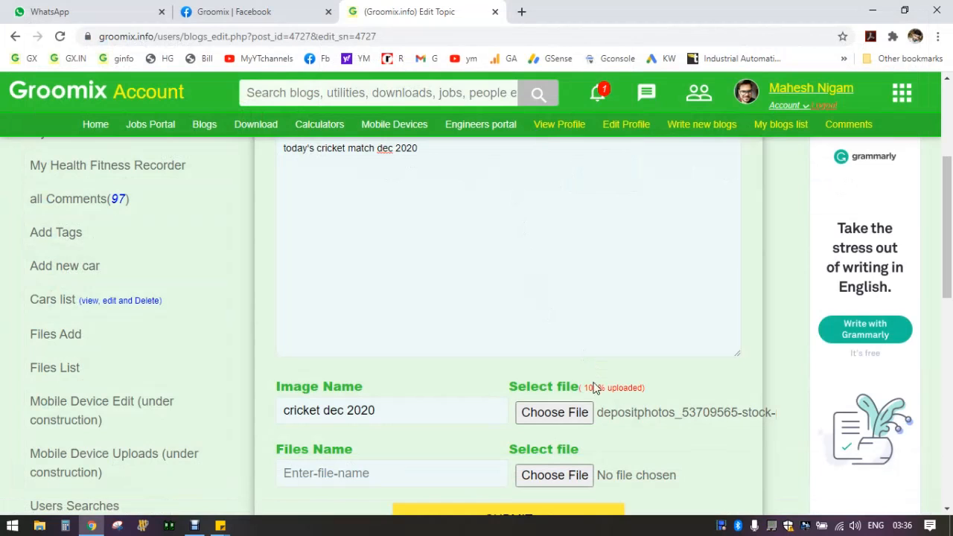
{"action": "left_click_drag", "start_coordinate": [580, 388], "coordinate": [646, 388]}
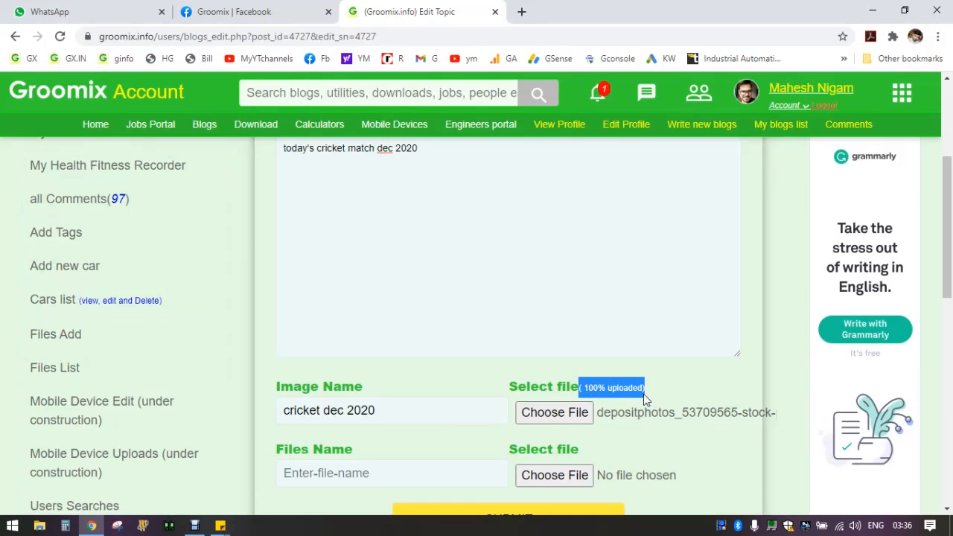
Submit the edited paragraph with its image and acknowledge the confirmation message
{"action": "scroll", "coordinate": [575, 382], "scroll_direction": "down", "scroll_amount": 1}
{"action": "scroll", "coordinate": [575, 382], "scroll_direction": "down", "scroll_amount": 2}
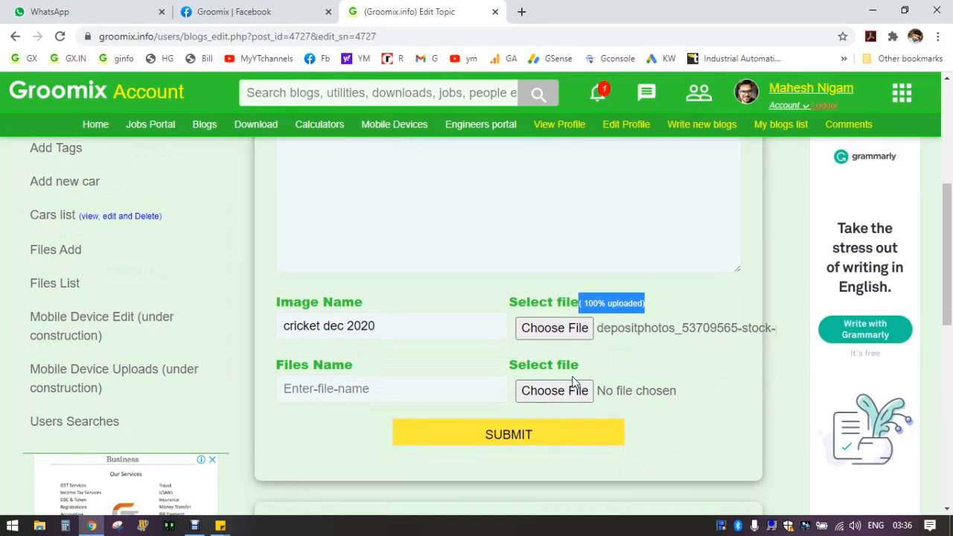
{"action": "left_click", "coordinate": [496, 439]}
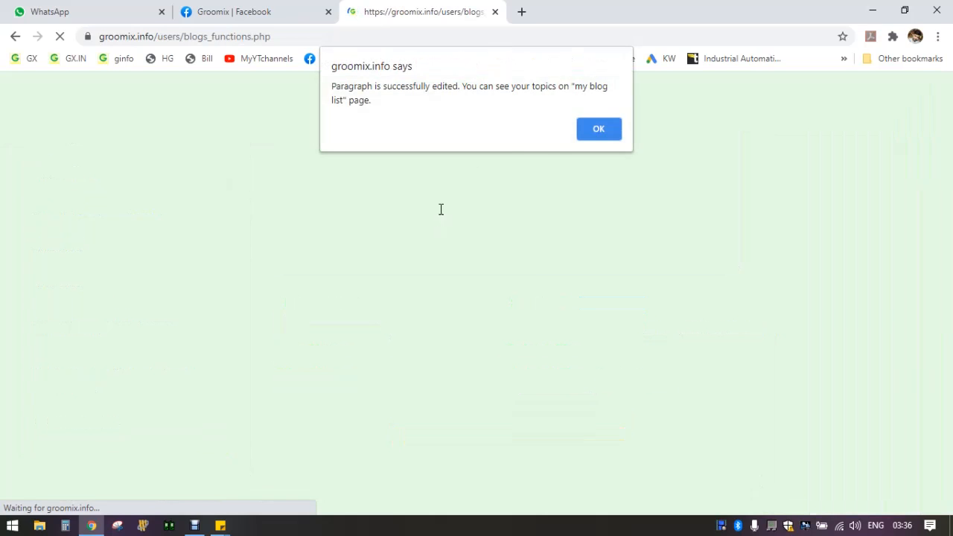
{"action": "left_click", "coordinate": [600, 131]}
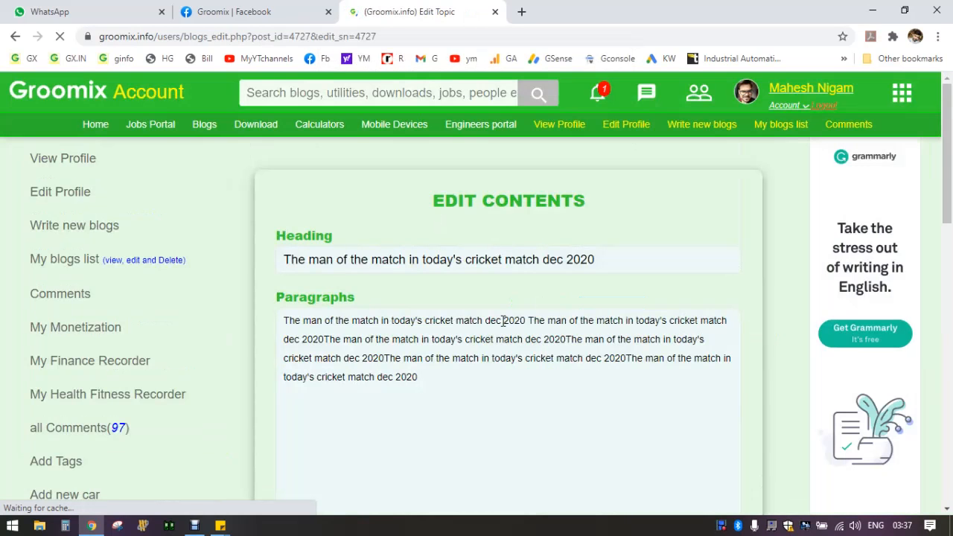
Examine the saved post's image entry and the blog's list of sub headings with its editing options
{"action": "scroll", "coordinate": [504, 320], "scroll_direction": "down", "scroll_amount": 5}
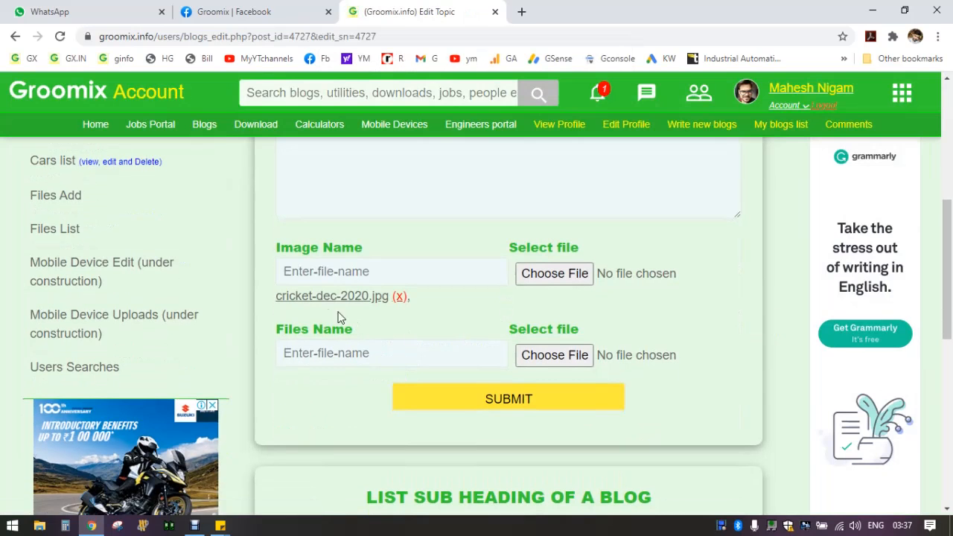
{"action": "scroll", "coordinate": [517, 305], "scroll_direction": "down", "scroll_amount": 2}
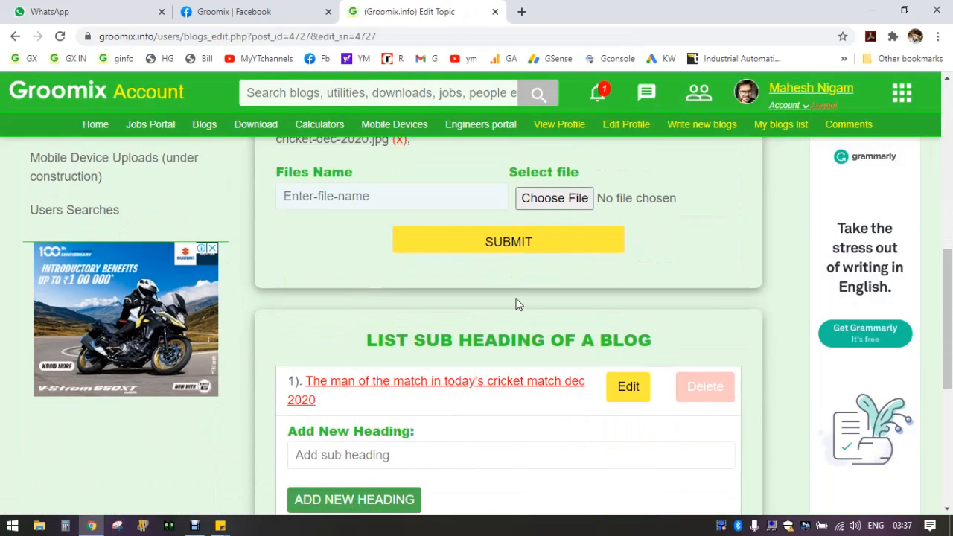
{"action": "scroll", "coordinate": [519, 304], "scroll_direction": "down", "scroll_amount": 1}
{"action": "scroll", "coordinate": [519, 305], "scroll_direction": "up", "scroll_amount": 4}
{"action": "scroll", "coordinate": [458, 219], "scroll_direction": "up", "scroll_amount": 4}
{"action": "scroll", "coordinate": [457, 219], "scroll_direction": "down", "scroll_amount": 8}
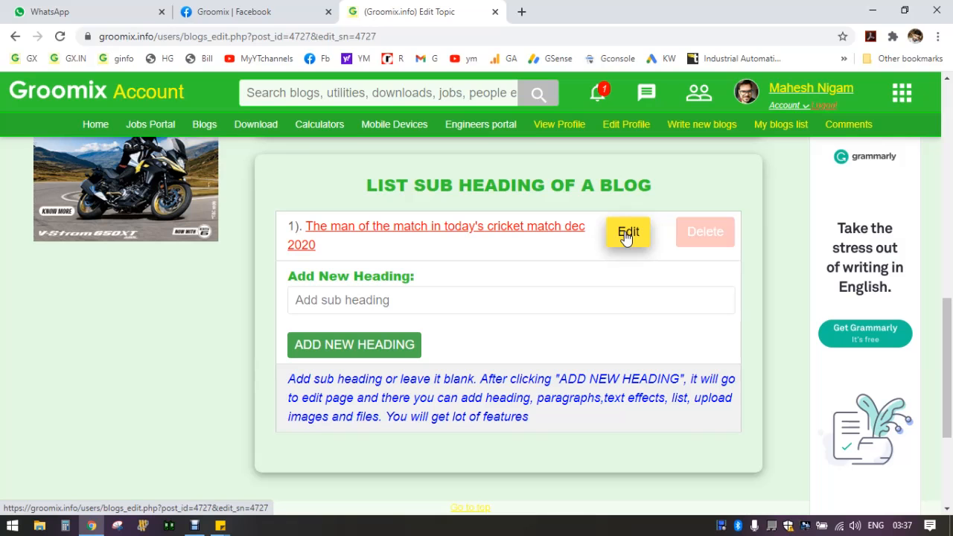
{"action": "scroll", "coordinate": [542, 173], "scroll_direction": "up", "scroll_amount": 7}
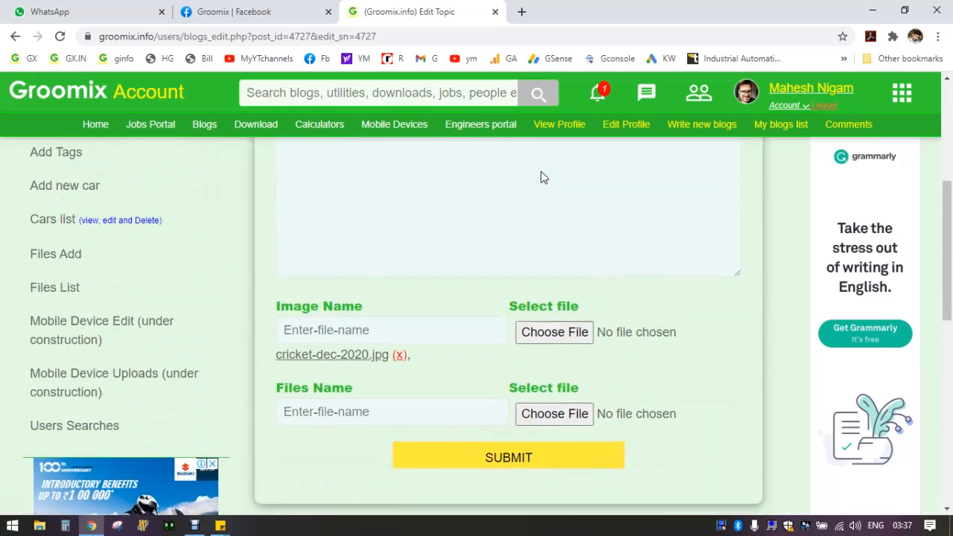
{"action": "scroll", "coordinate": [542, 177], "scroll_direction": "up", "scroll_amount": 1}
Add the new sub heading "List of players in cricket 2020" to the blog and acknowledge the confirmation message
{"action": "scroll", "coordinate": [542, 177], "scroll_direction": "down", "scroll_amount": 5}
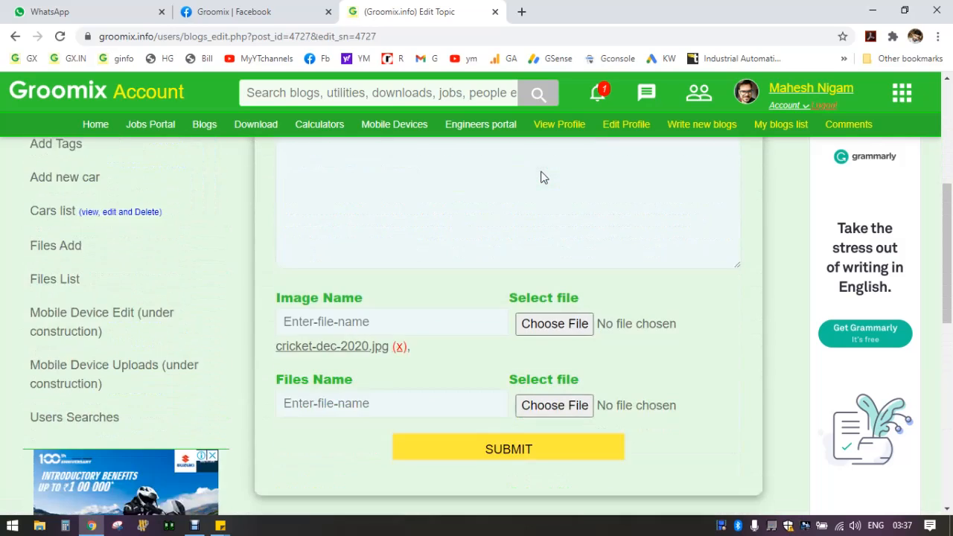
{"action": "scroll", "coordinate": [542, 177], "scroll_direction": "down", "scroll_amount": 2}
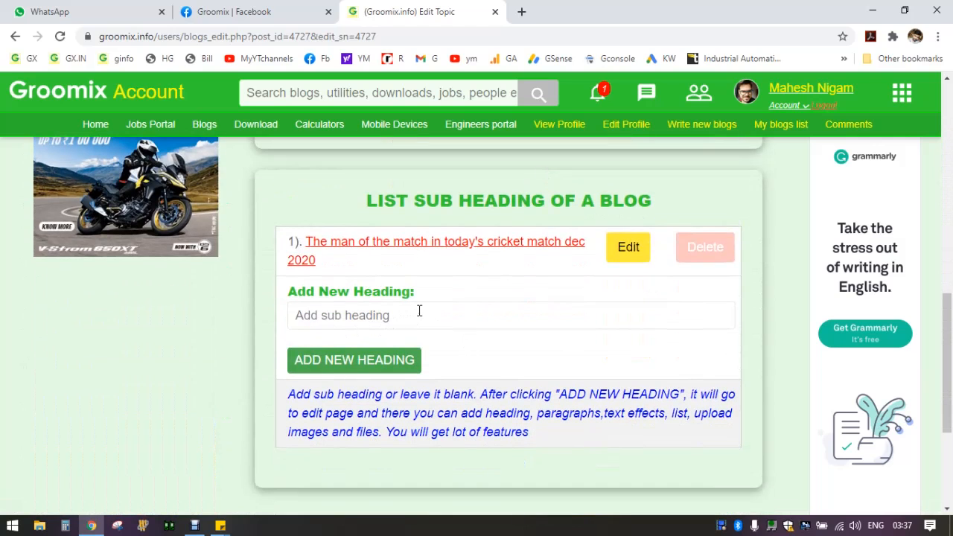
{"action": "left_click", "coordinate": [376, 317]}
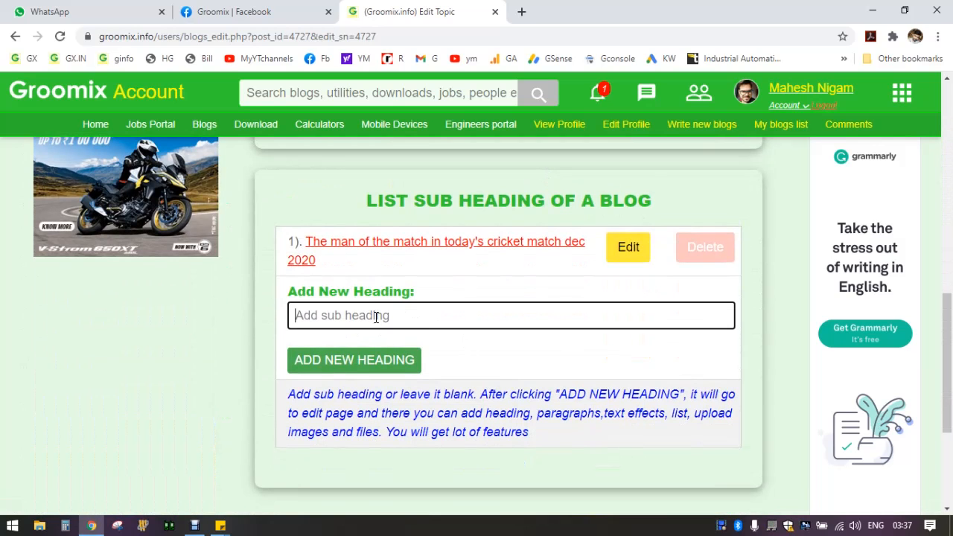
{"action": "type", "text": "List of play"}
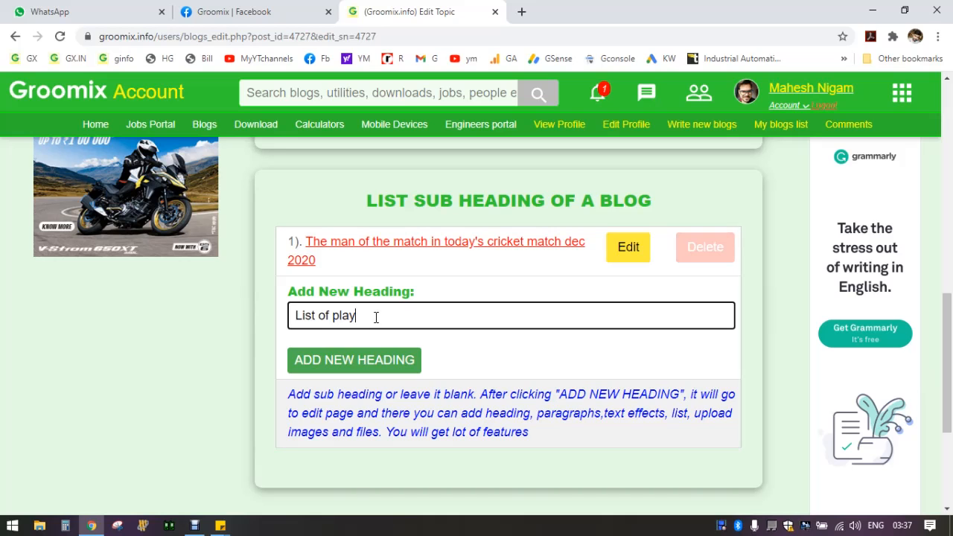
{"action": "type", "text": "ers in cricket 2020"}
{"action": "left_click", "coordinate": [364, 373]}
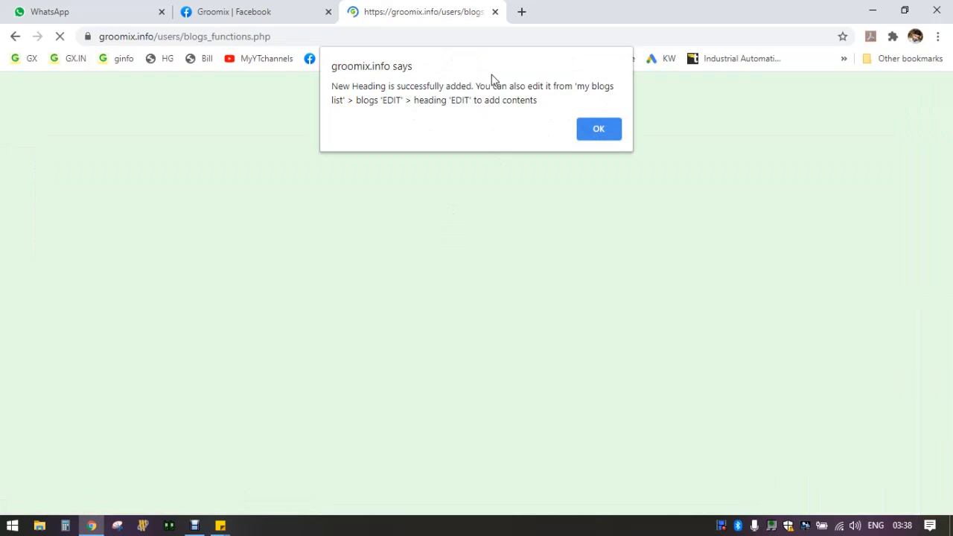
{"action": "left_click", "coordinate": [604, 138]}
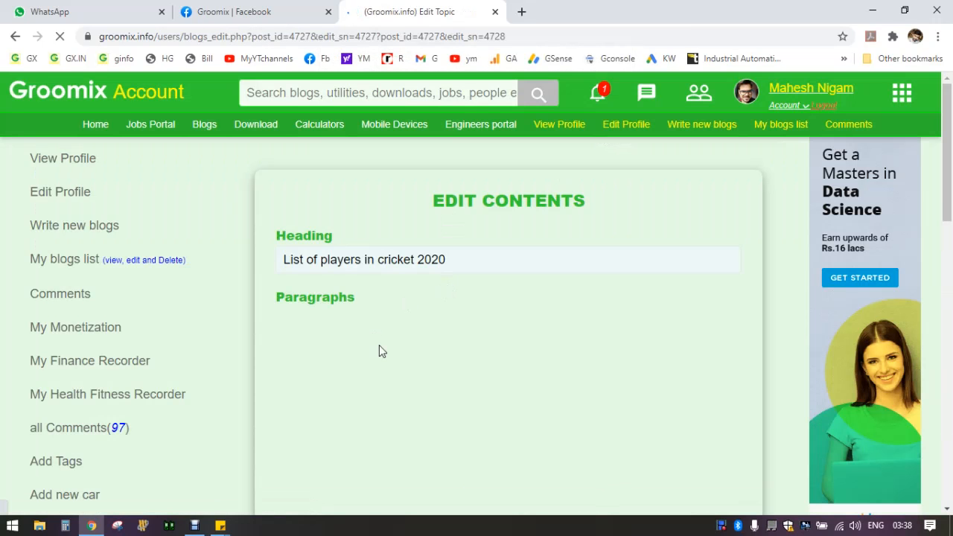
Fill the new sub heading's Paragraphs editor with "The man of the match in today's cricket match dec 2020" repeated six times
{"action": "scroll", "coordinate": [491, 295], "scroll_direction": "down", "scroll_amount": 1}
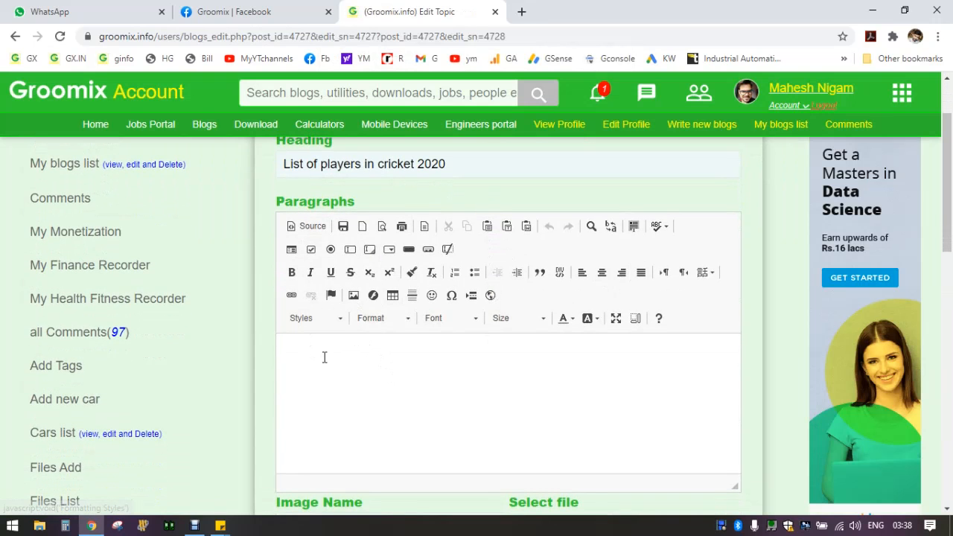
{"action": "scroll", "coordinate": [324, 356], "scroll_direction": "down", "scroll_amount": 1}
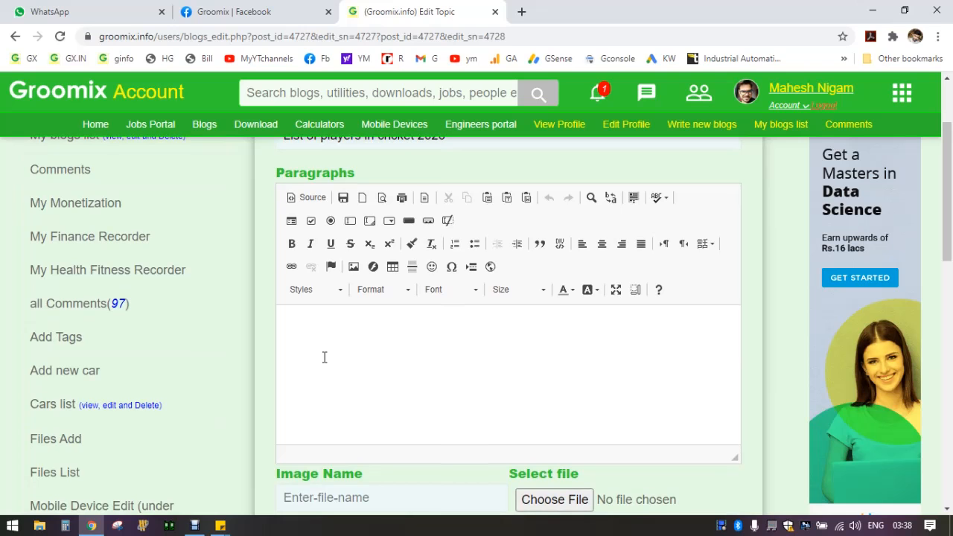
{"action": "scroll", "coordinate": [400, 312], "scroll_direction": "down", "scroll_amount": 1}
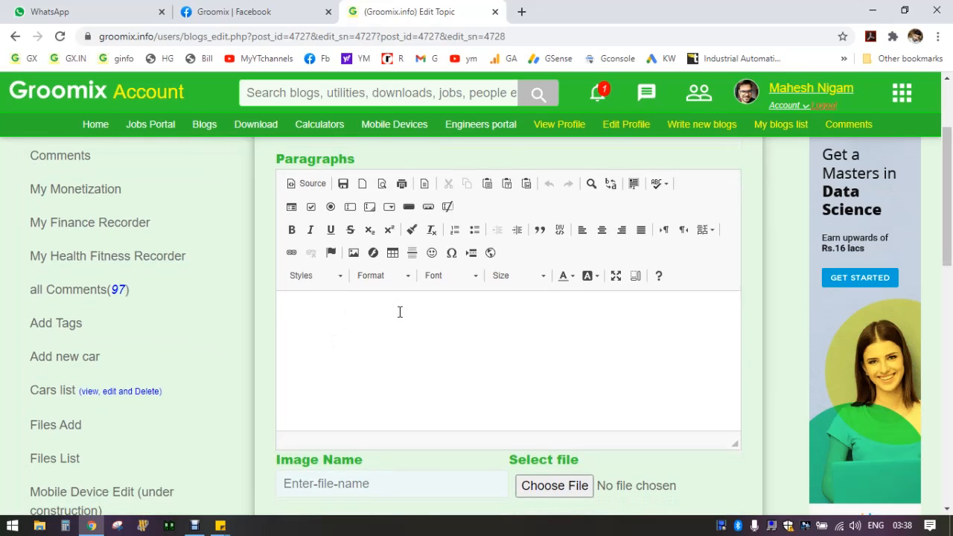
{"action": "scroll", "coordinate": [343, 321], "scroll_direction": "down", "scroll_amount": 1}
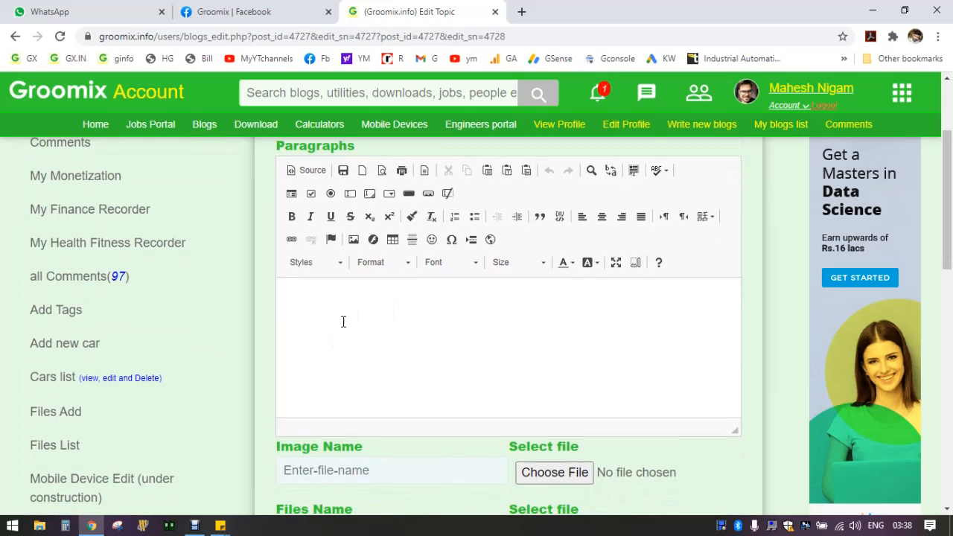
{"action": "left_click", "coordinate": [375, 297]}
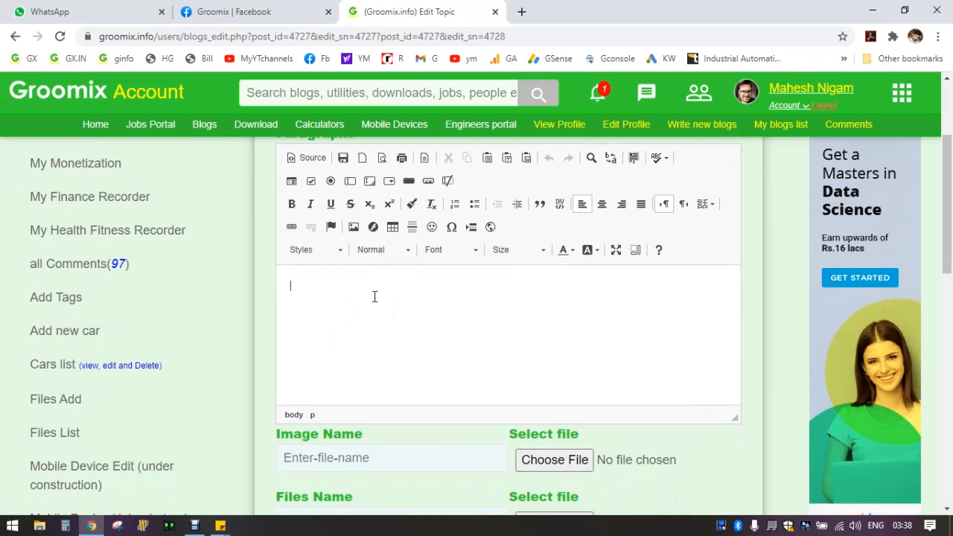
{"action": "key", "text": "ctrl+v"}
{"action": "key", "text": "ctrl+v"}
{"action": "key", "text": "ctrl+v"}
{"action": "key", "text": "ctrl+v"}
{"action": "key", "text": "ctrl+v"}
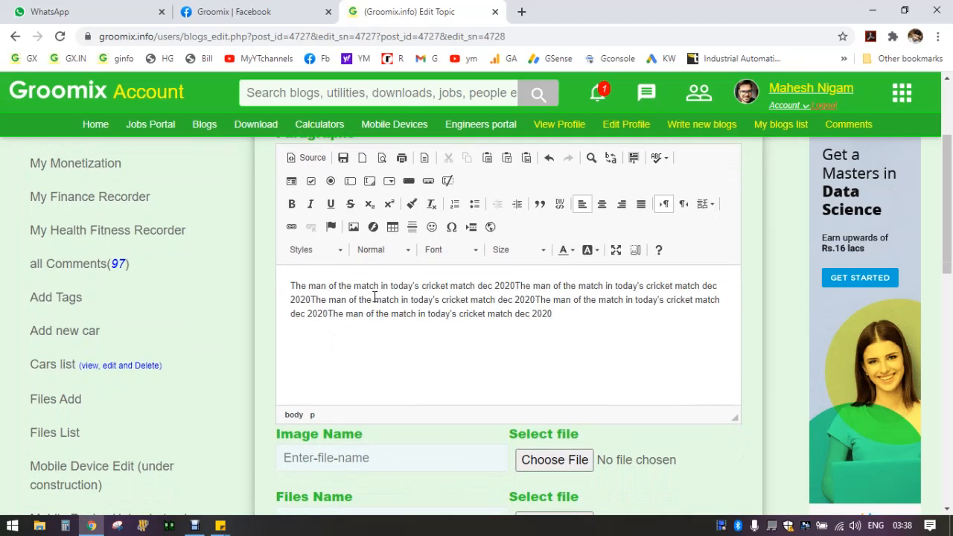
{"action": "type", "text": "The man of the match in today's cricket match dec 2020"}
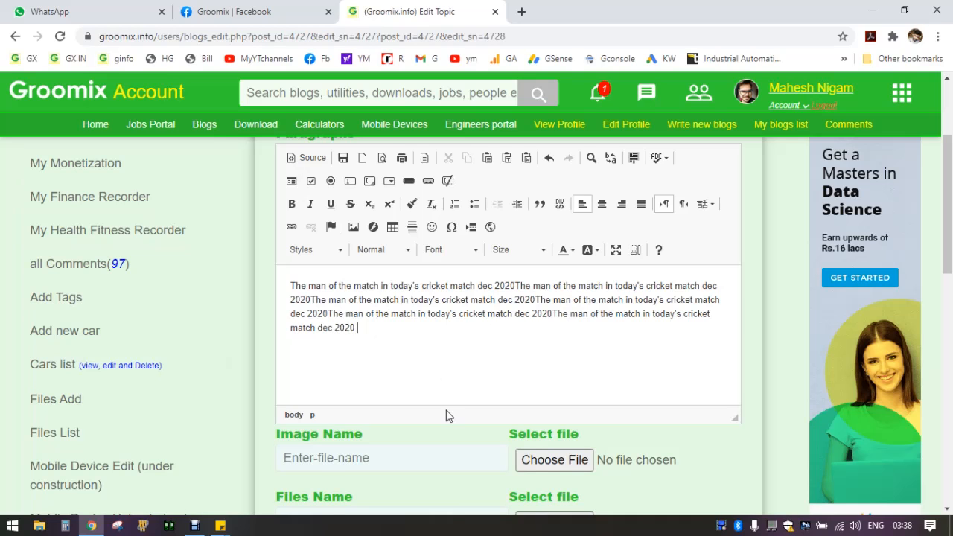
Switch to the open Groomix Facebook page and copy its web address, facebook.com/groomix
{"action": "left_click", "coordinate": [260, 14]}
{"action": "left_click", "coordinate": [231, 33]}
{"action": "key", "text": "ctrl+c"}
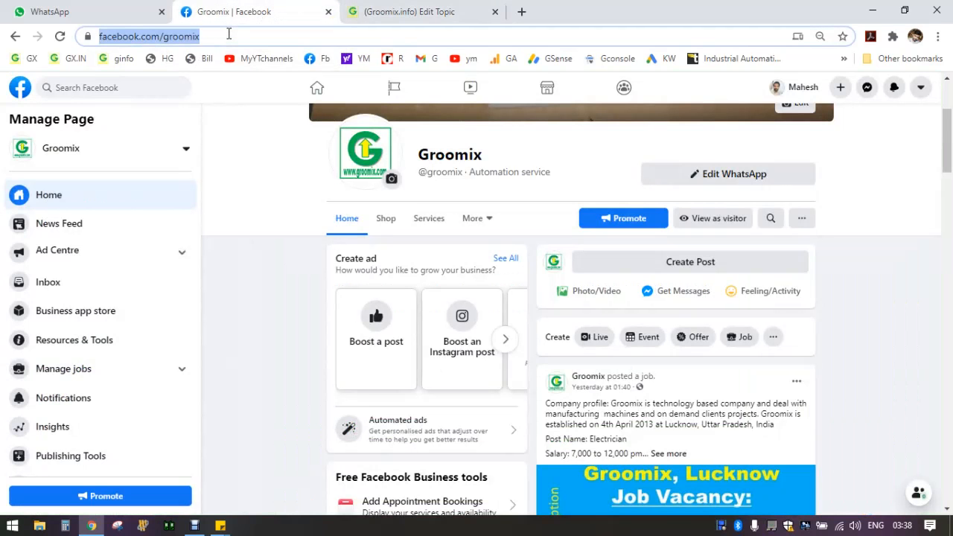
{"action": "left_click", "coordinate": [392, 13]}
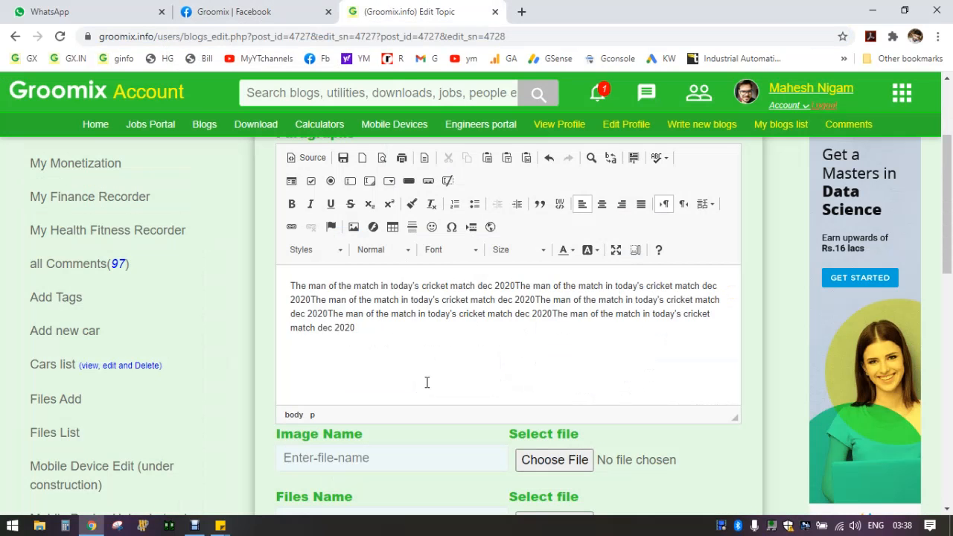
{"action": "left_click", "coordinate": [296, 231]}
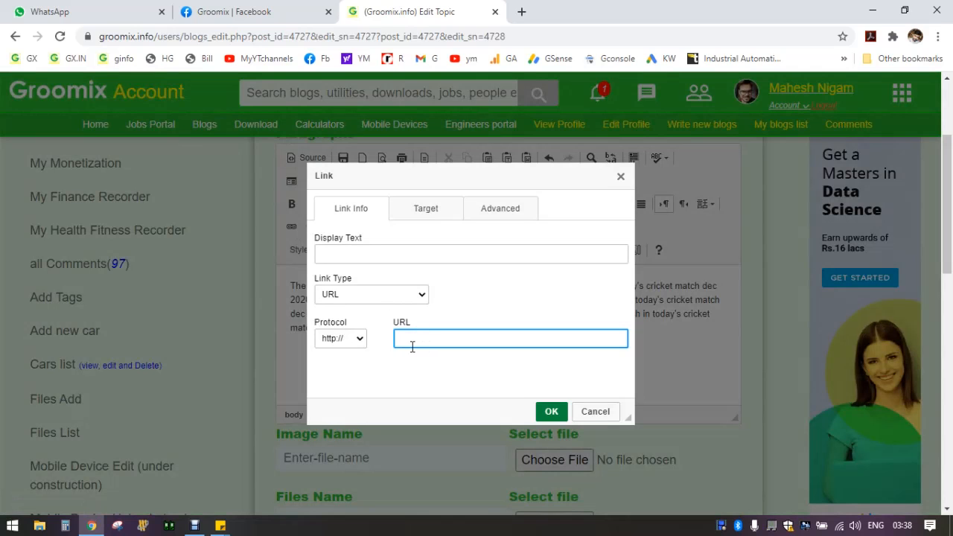
{"action": "key", "text": "ctrl+v"}
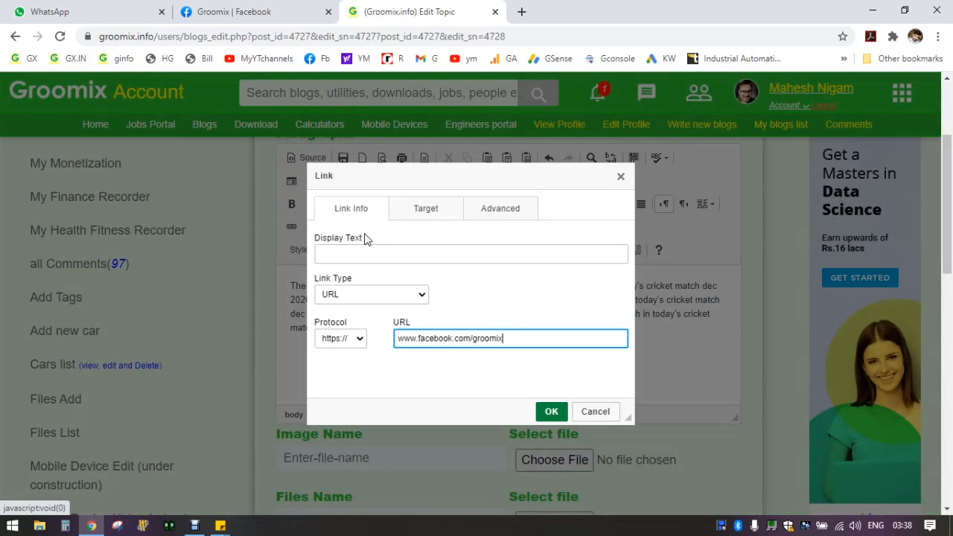
{"action": "left_click", "coordinate": [333, 251]}
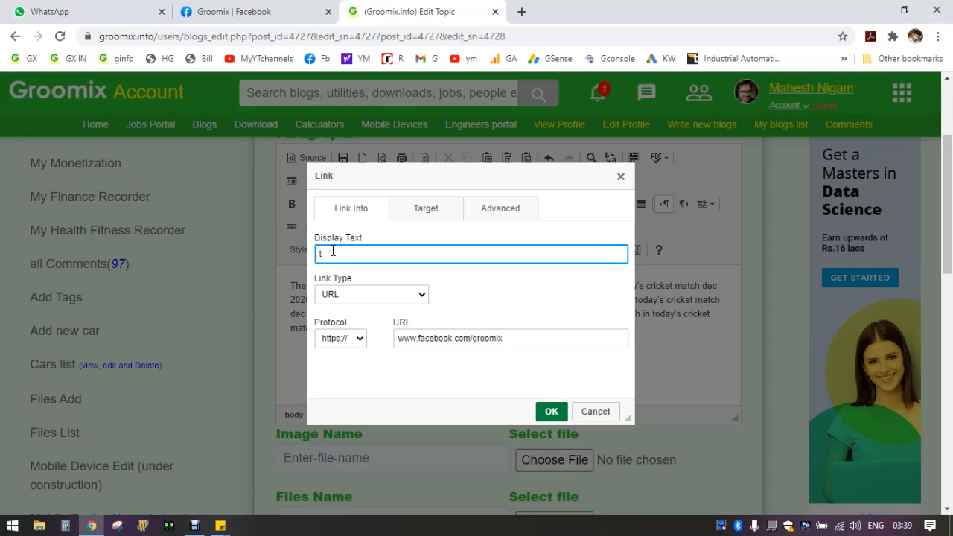
{"action": "type", "text": "s"}
{"action": "type", "text": "is link or click or"}
{"action": "type", "text": "https://www.facebook.com/groomix"}
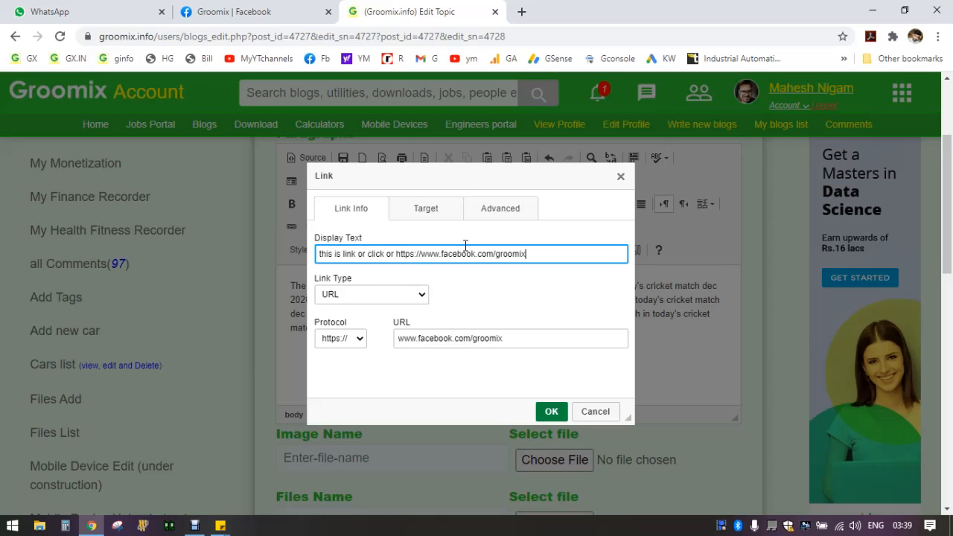
Set the link's target to New Window (_blank) and its style to color:blue, and insert it after the paragraph text
{"action": "left_click", "coordinate": [427, 211]}
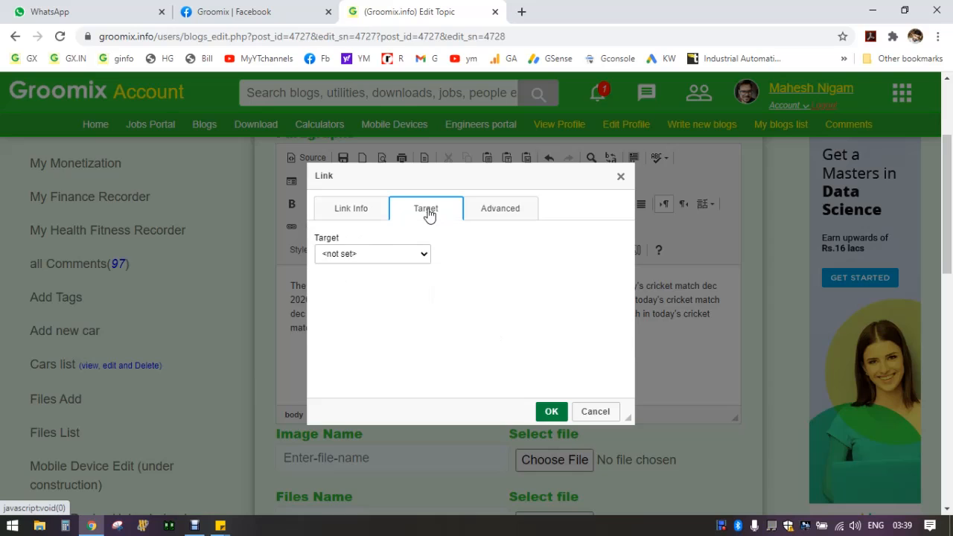
{"action": "left_click", "coordinate": [394, 257]}
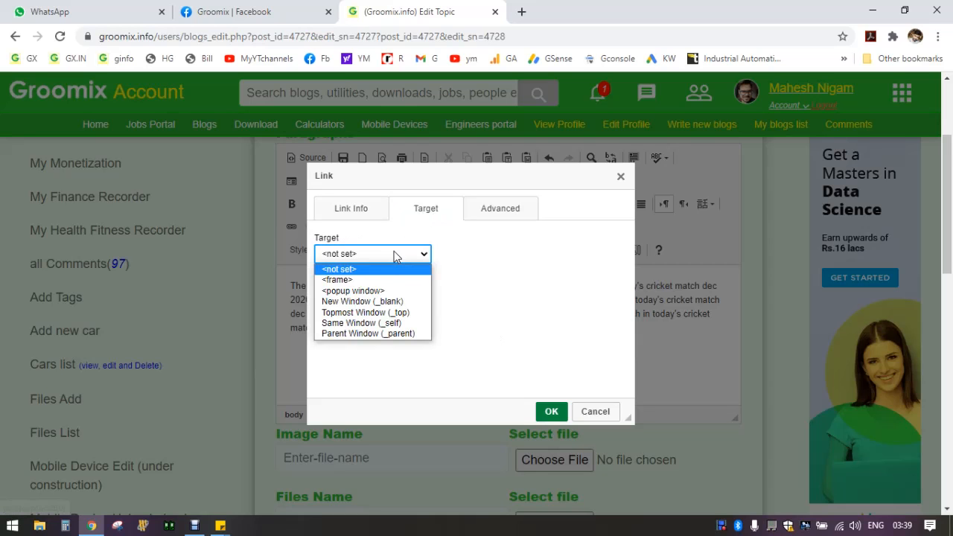
{"action": "left_click", "coordinate": [371, 303]}
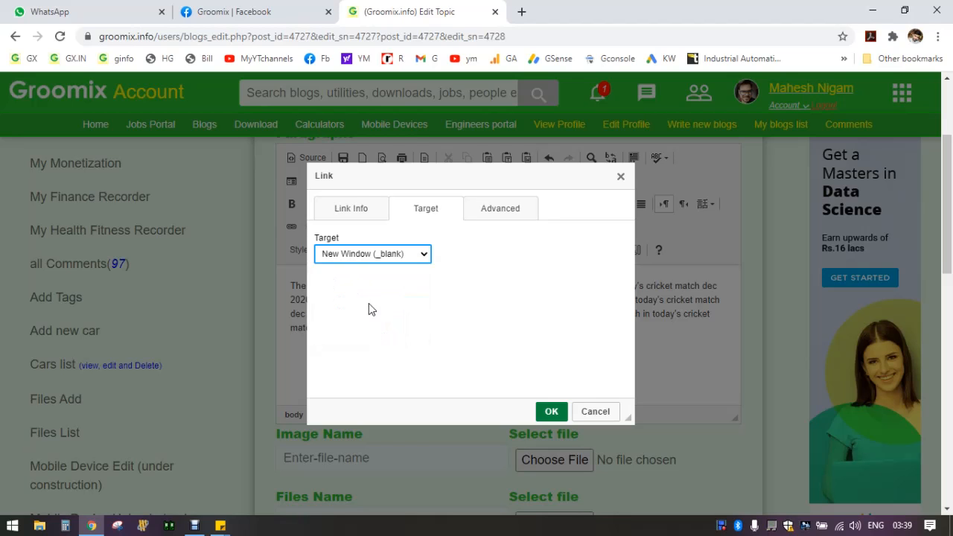
{"action": "left_click", "coordinate": [502, 213]}
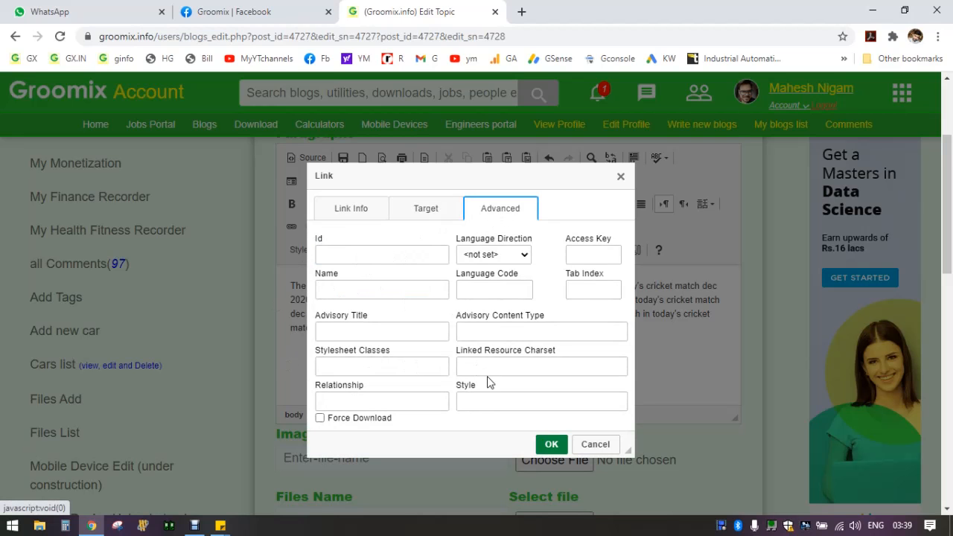
{"action": "left_click", "coordinate": [476, 403]}
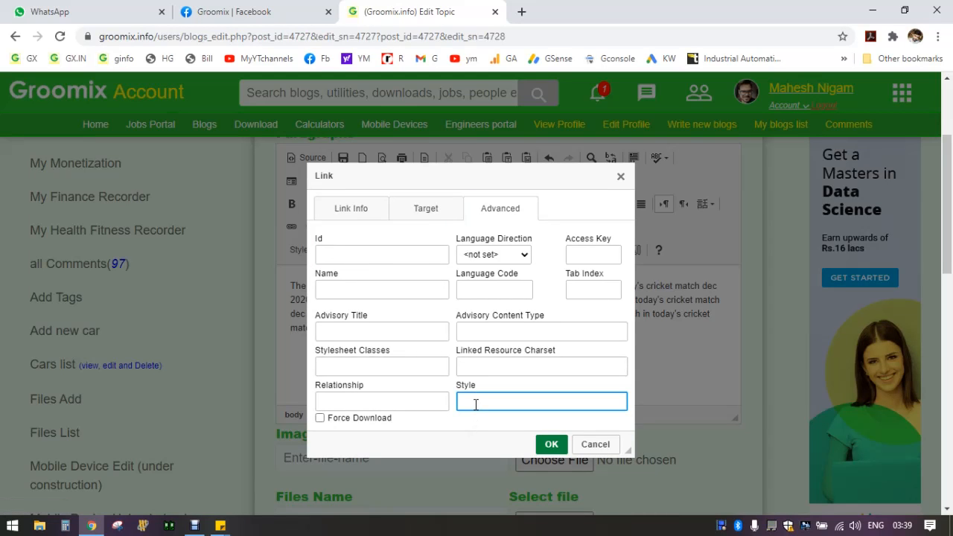
{"action": "type", "text": "color:blue"}
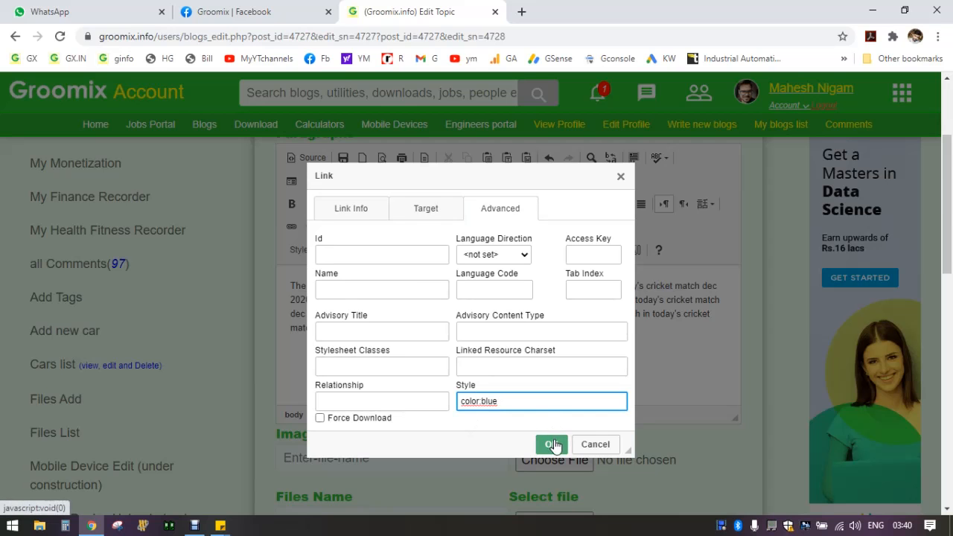
{"action": "left_click", "coordinate": [551, 445]}
{"action": "left_click", "coordinate": [526, 353]}
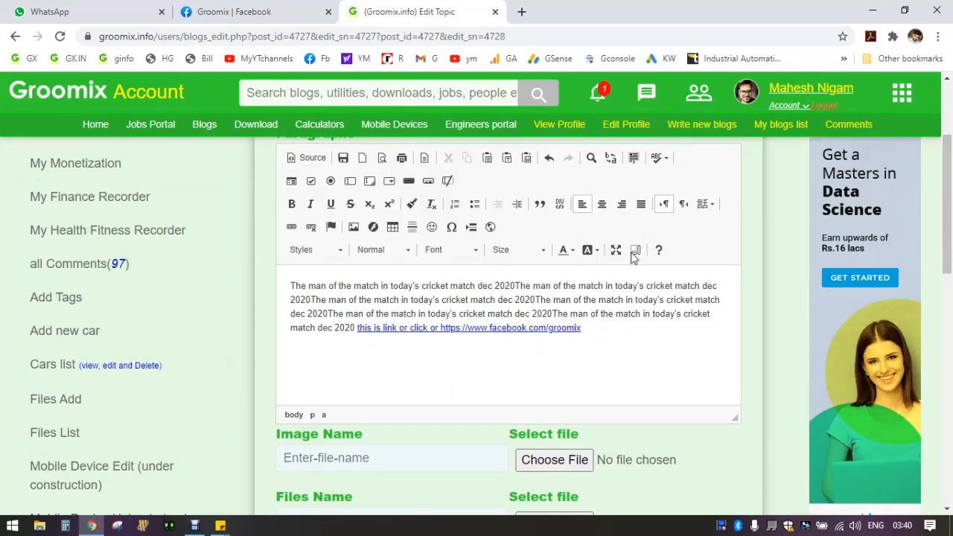
Start a new empty line below the inserted Facebook link in the Paragraphs editor
{"action": "scroll", "coordinate": [618, 338], "scroll_direction": "down", "scroll_amount": 1}
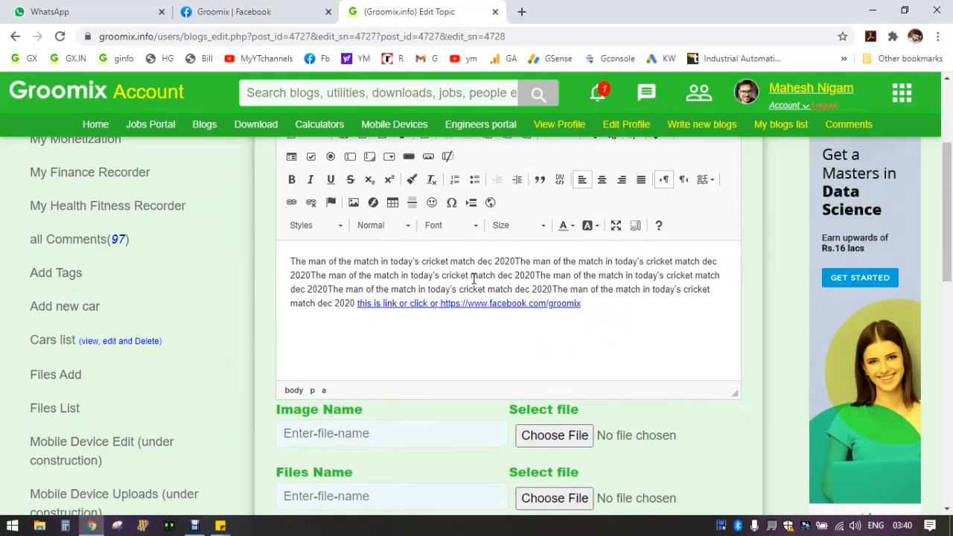
{"action": "left_click", "coordinate": [600, 310]}
{"action": "key", "text": "Right"}
{"action": "key", "text": "Return"}
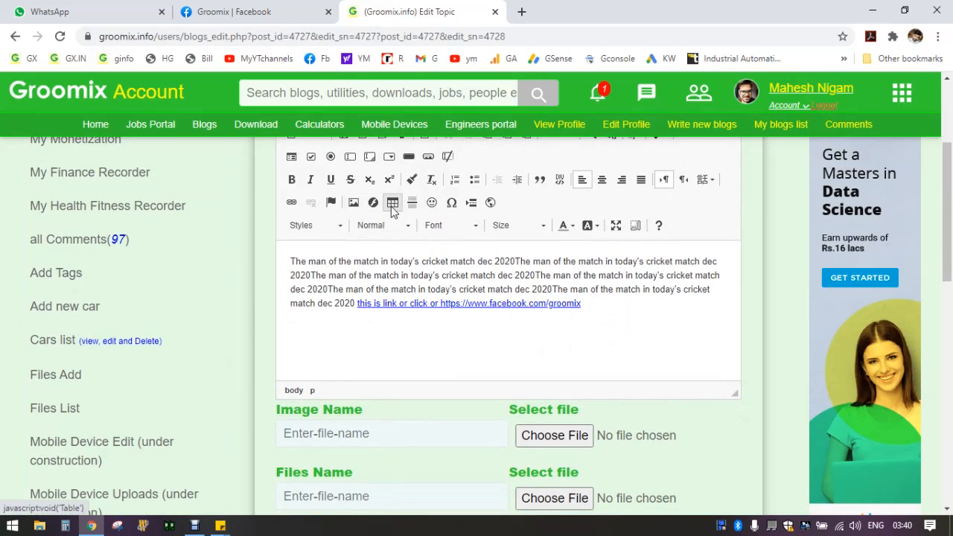
{"action": "left_click", "coordinate": [392, 203]}
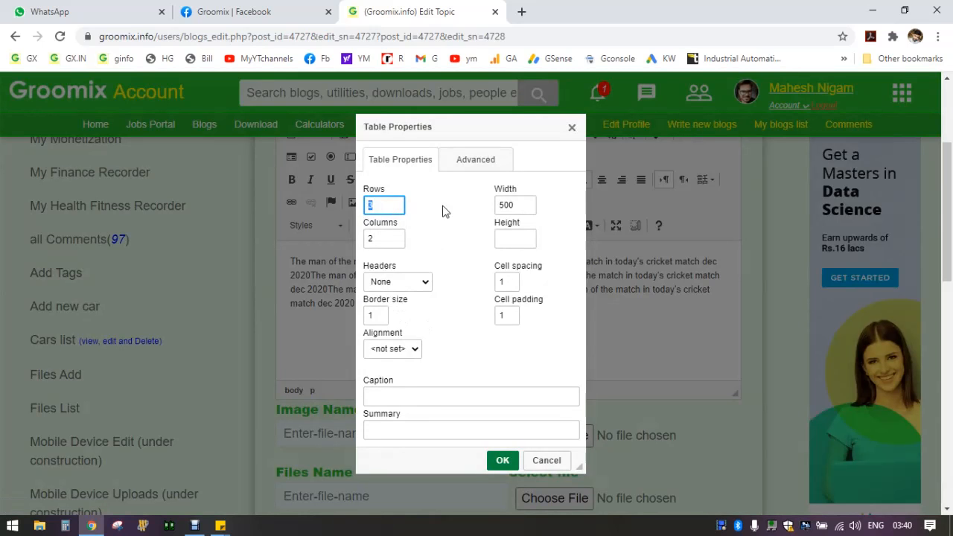
{"action": "left_click", "coordinate": [572, 128]}
{"action": "scroll", "coordinate": [451, 221], "scroll_direction": "up", "scroll_amount": 1}
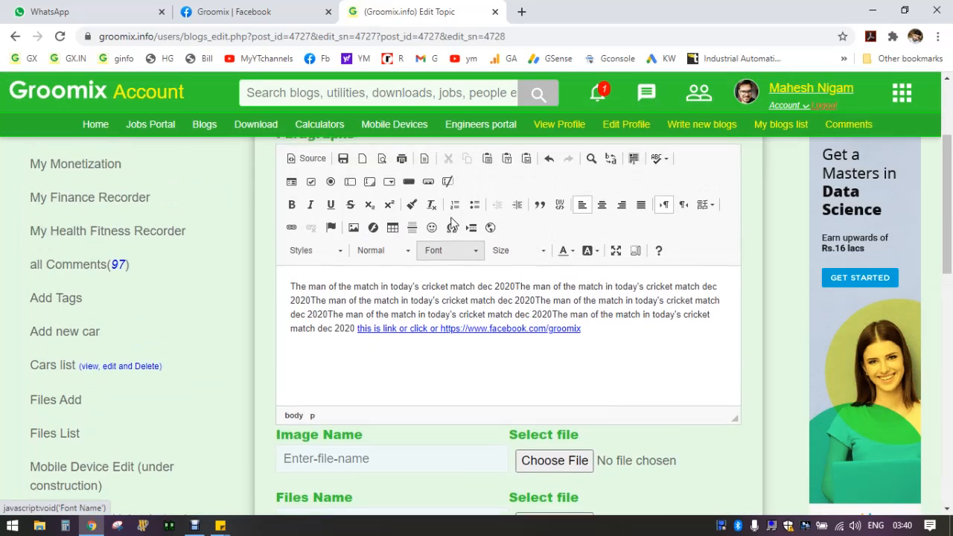
{"action": "left_click", "coordinate": [456, 227]}
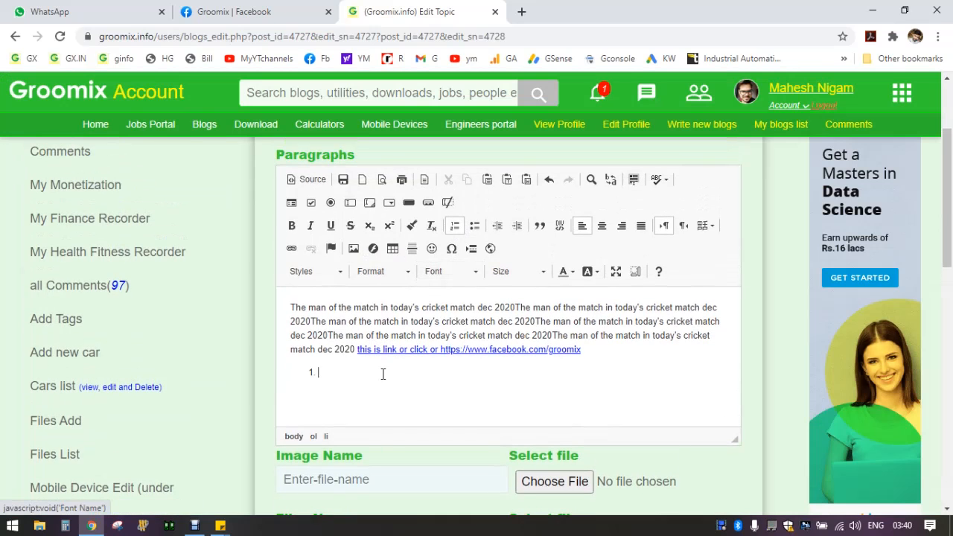
{"action": "type", "text": "https://www.facebook.com/groomix"}
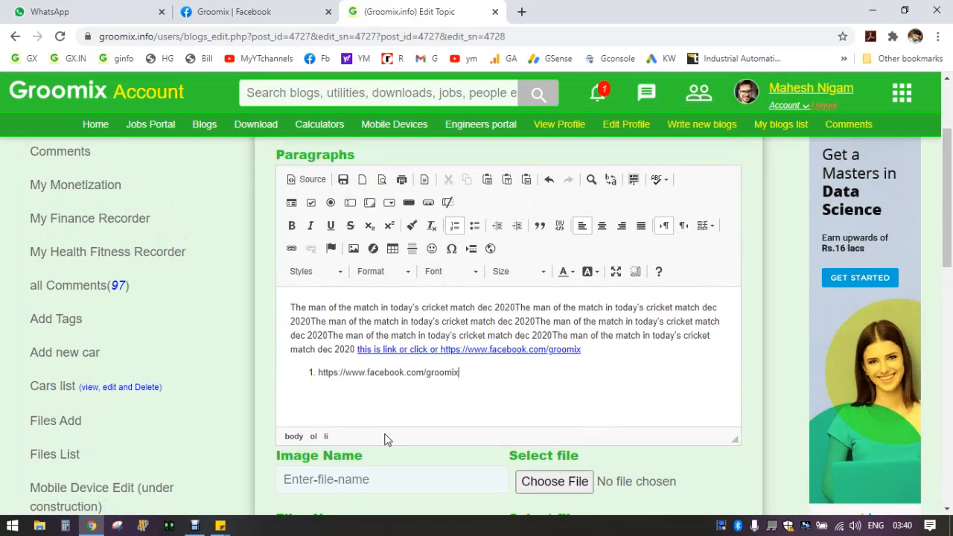
{"action": "key", "text": "Return"}
{"action": "type", "text": "https://www.facebook.com/groomix"}
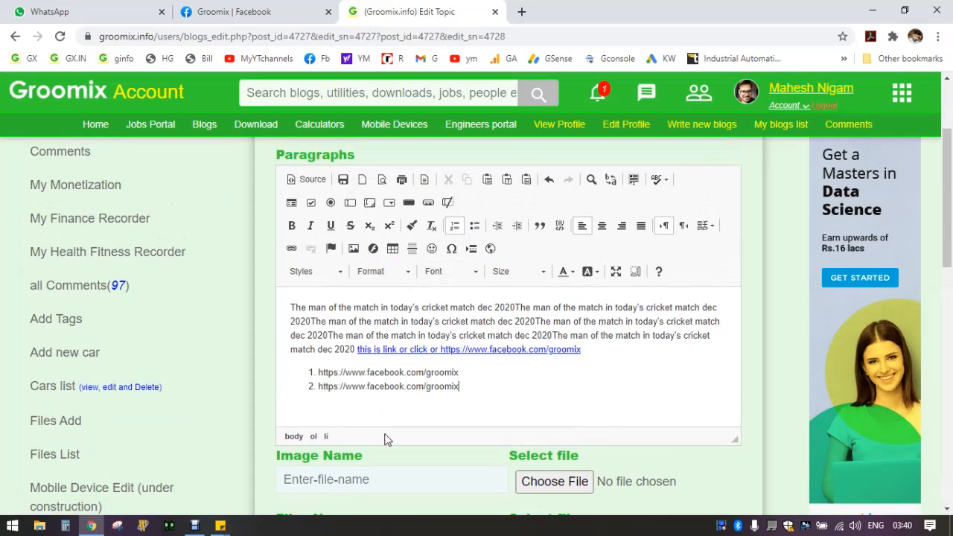
{"action": "key", "text": "Return"}
{"action": "type", "text": "https://www.facebook.com/groomix"}
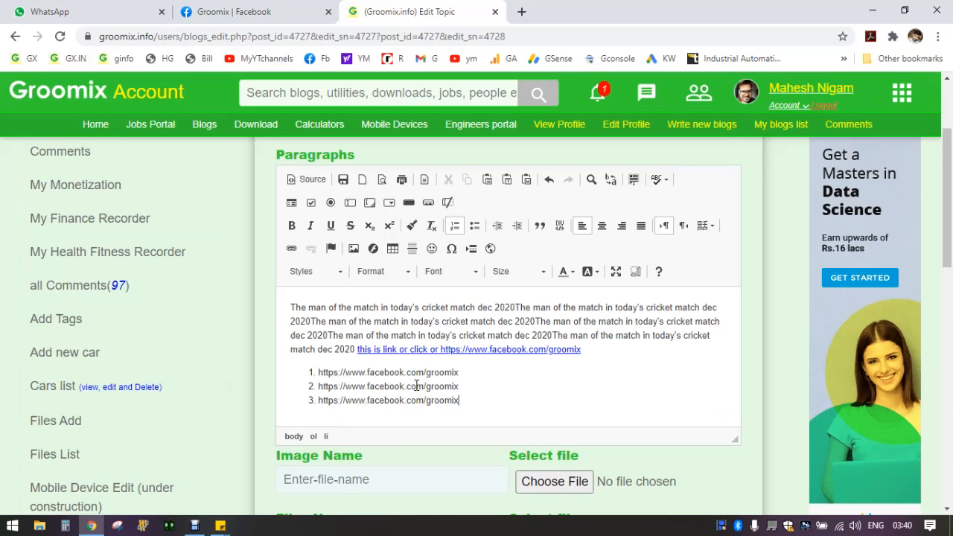
Colour the "facebook.com/groomix" part of the first list item red (E74C3C)
{"action": "left_click_drag", "start_coordinate": [460, 373], "coordinate": [368, 374]}
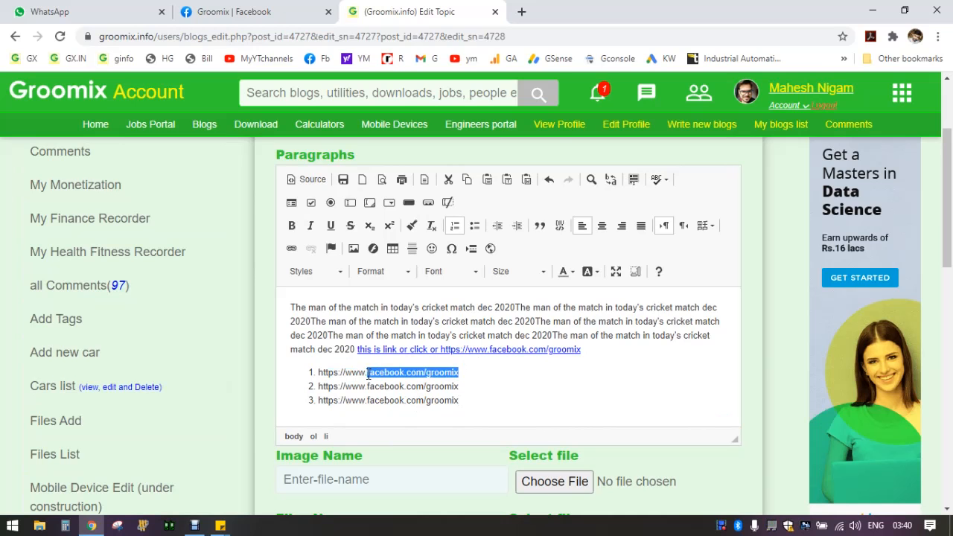
{"action": "left_click", "coordinate": [572, 275]}
{"action": "left_click", "coordinate": [588, 366]}
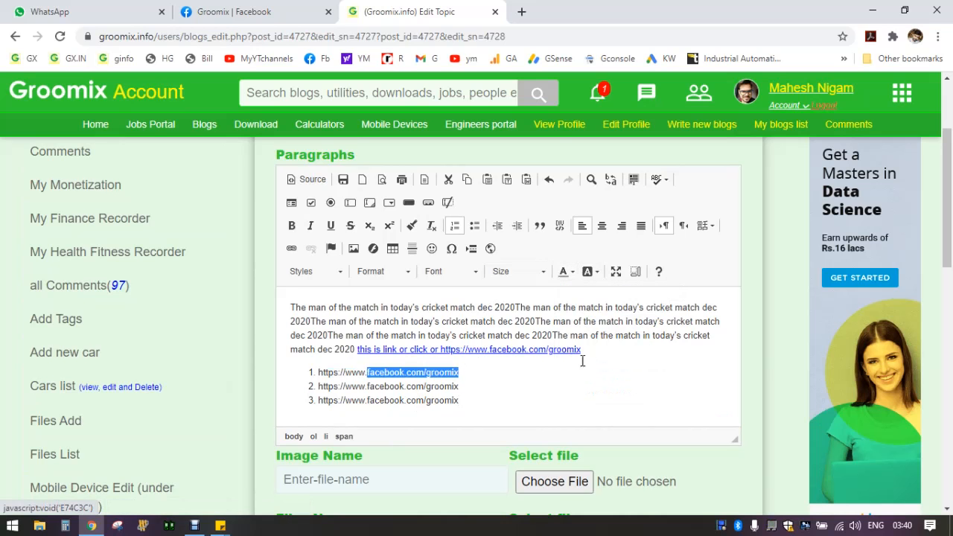
{"action": "left_click", "coordinate": [498, 388]}
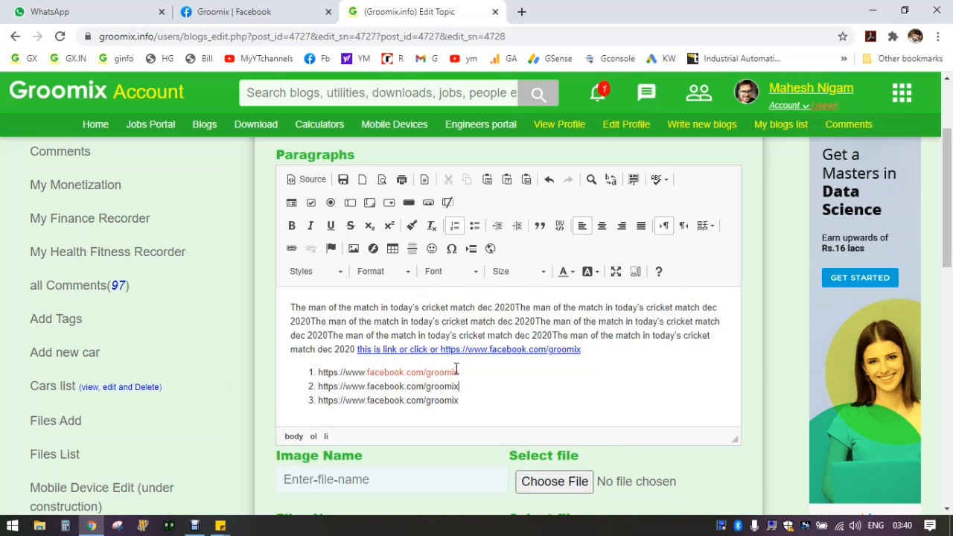
Make "facebook.com/groomix" bold in the second list item and underline ".facebook.com/groomix" in the third
{"action": "scroll", "coordinate": [457, 370], "scroll_direction": "down", "scroll_amount": 1}
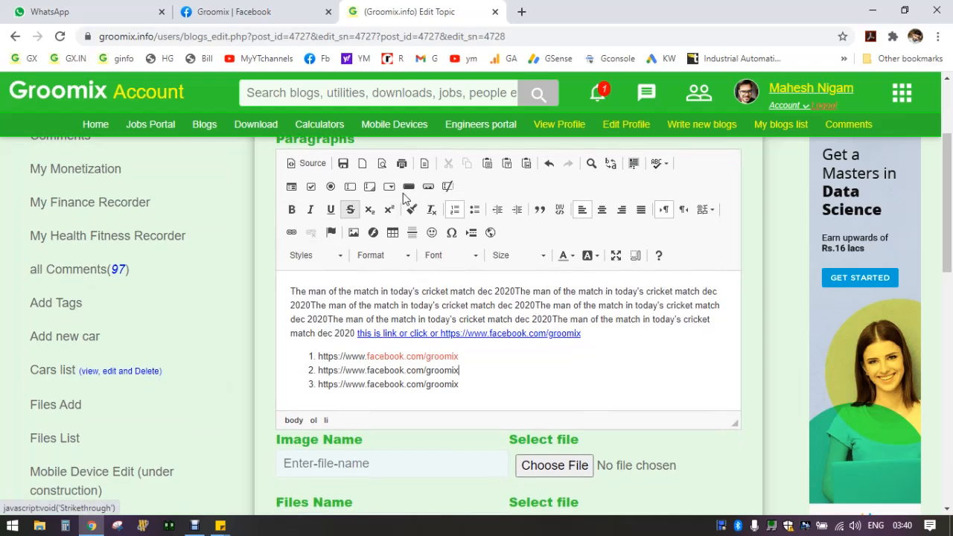
{"action": "left_click_drag", "start_coordinate": [471, 370], "coordinate": [368, 371]}
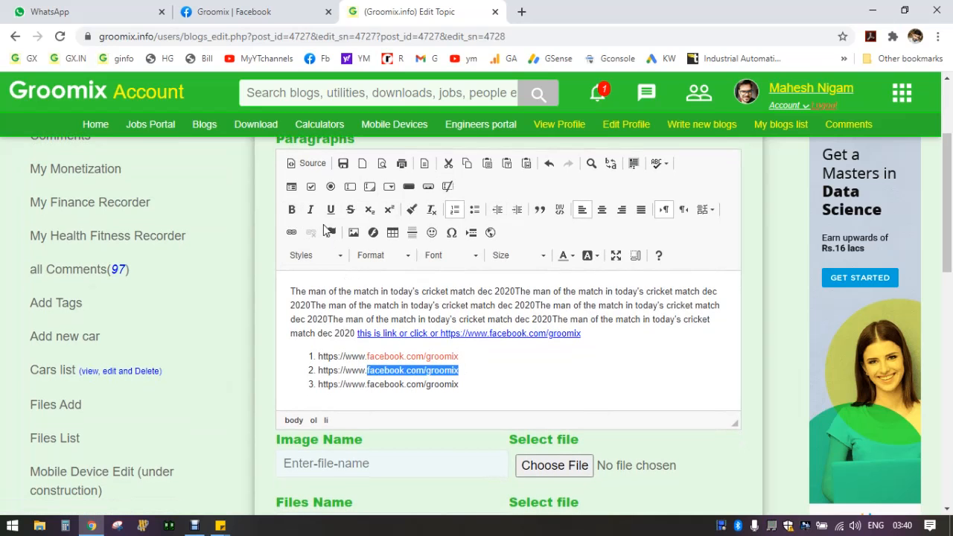
{"action": "left_click", "coordinate": [292, 210]}
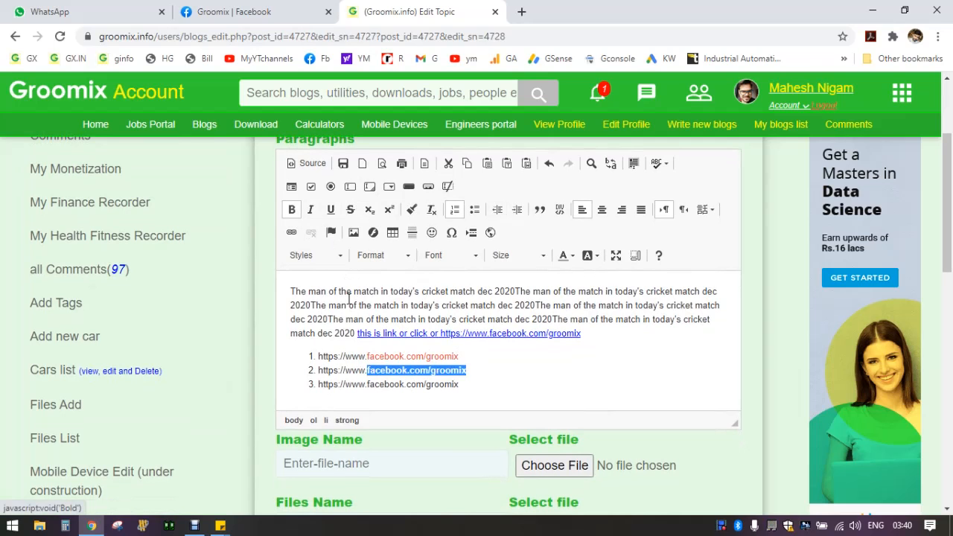
{"action": "left_click", "coordinate": [504, 393]}
{"action": "left_click_drag", "start_coordinate": [460, 384], "coordinate": [366, 382]}
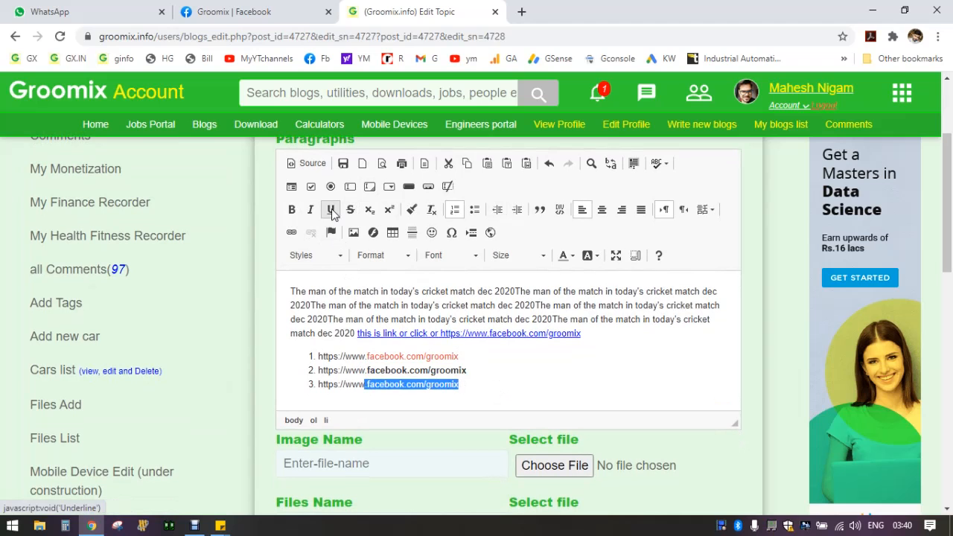
{"action": "left_click", "coordinate": [332, 211]}
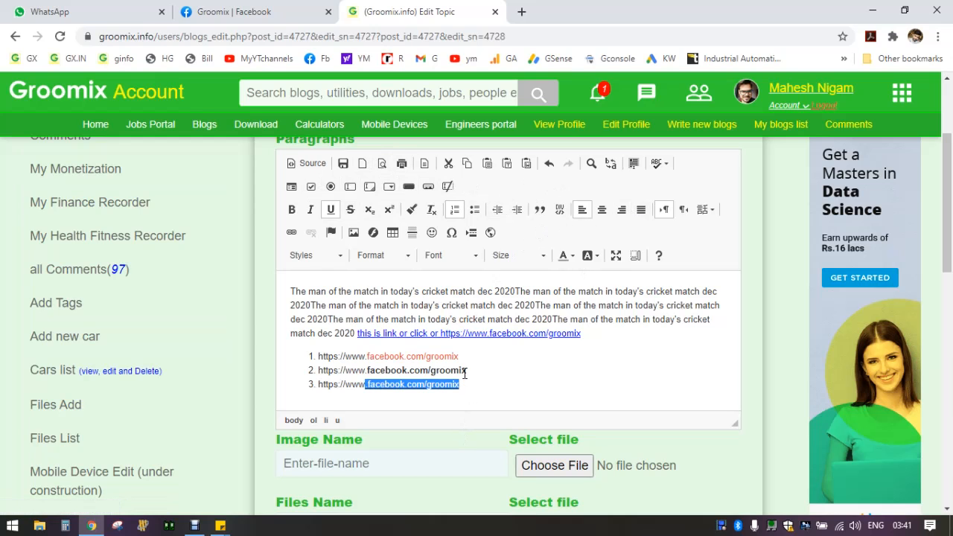
Try centre alignment on all three numbered list items, and set them to justified instead
{"action": "left_click_drag", "start_coordinate": [469, 383], "coordinate": [361, 370]}
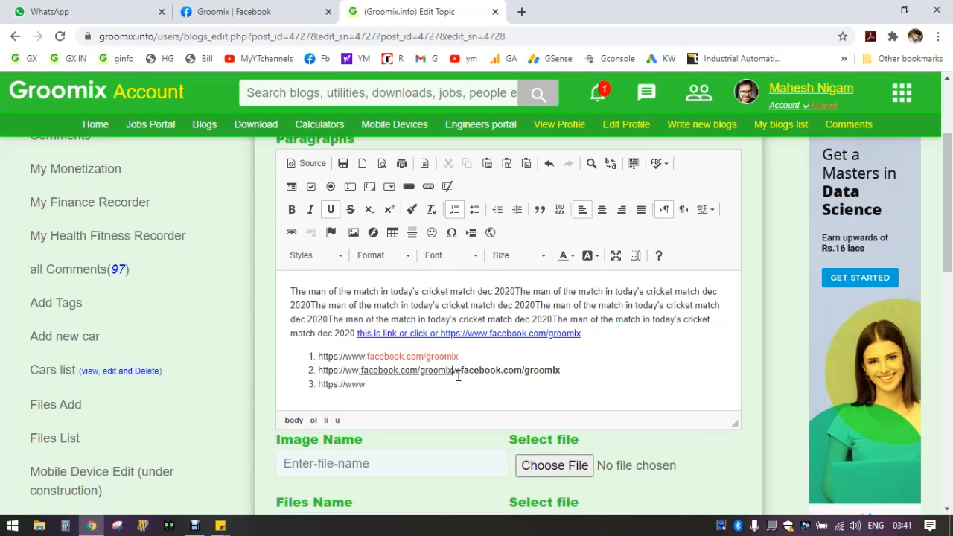
{"action": "key", "text": "ctrl+z"}
{"action": "left_click_drag", "start_coordinate": [440, 384], "coordinate": [318, 355]}
{"action": "left_click", "coordinate": [469, 385]}
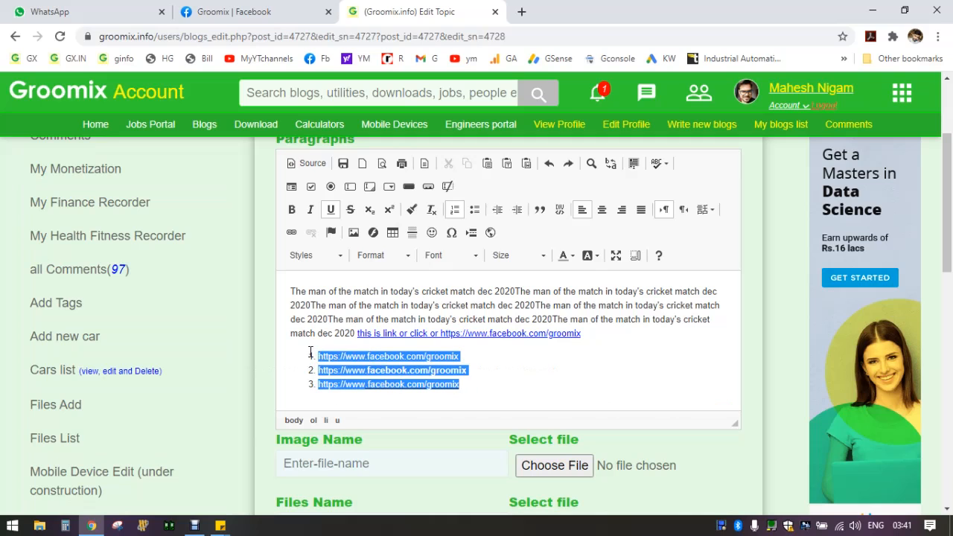
{"action": "left_click", "coordinate": [605, 213]}
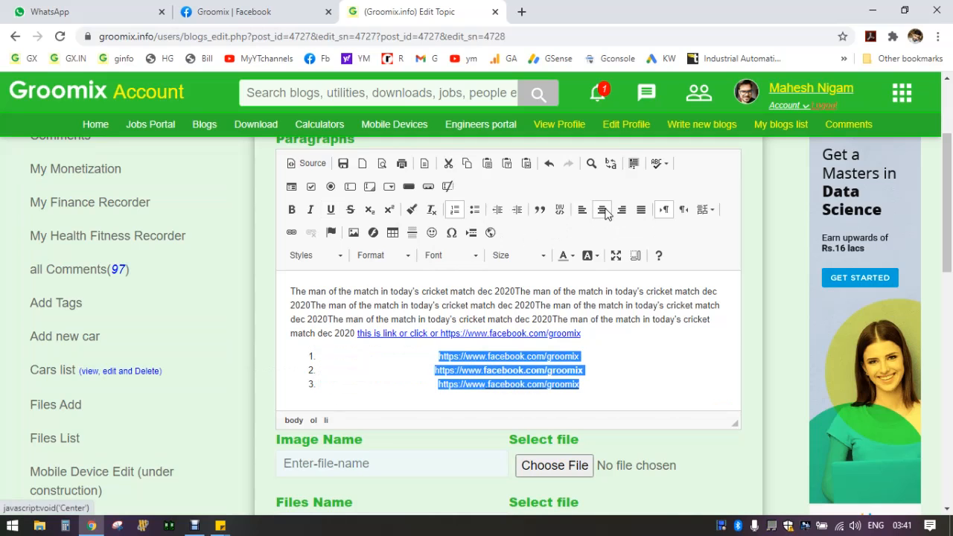
{"action": "left_click", "coordinate": [644, 210]}
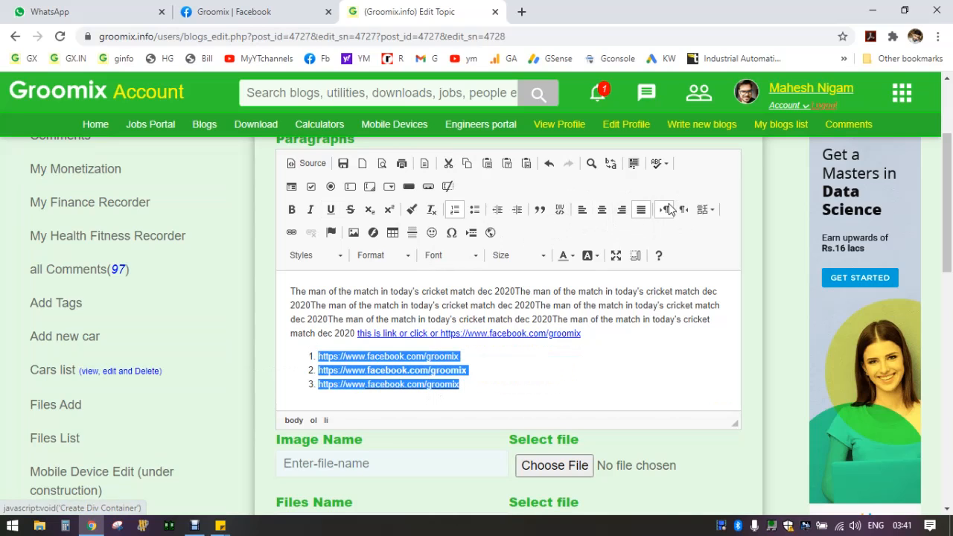
Increase the indent of the whole numbered list by four levels
{"action": "left_click", "coordinate": [521, 213]}
{"action": "left_click", "coordinate": [520, 213]}
{"action": "left_click", "coordinate": [519, 213]}
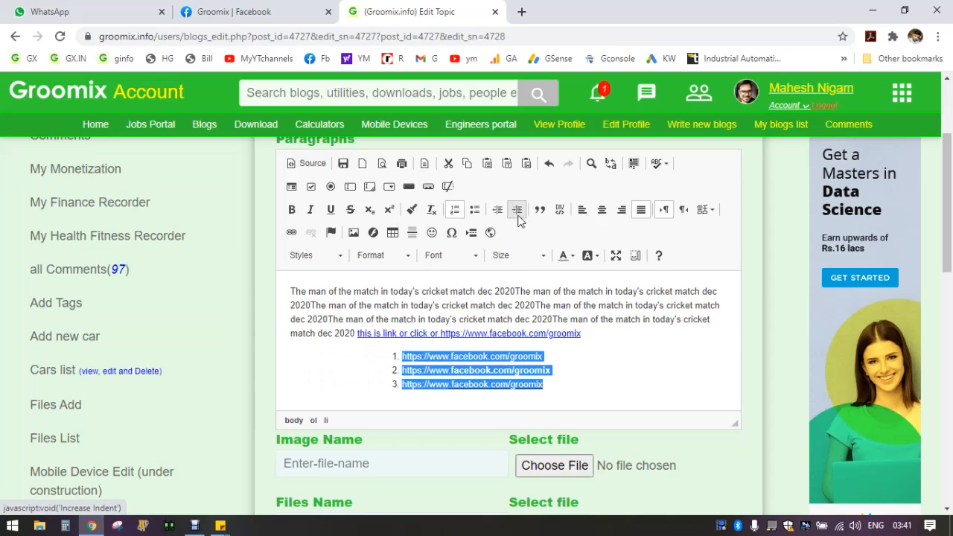
{"action": "left_click", "coordinate": [519, 213]}
Enter "image cricket team" as the image name for the "List of players in cricket 2020" section
{"action": "scroll", "coordinate": [493, 454], "scroll_direction": "down", "scroll_amount": 2}
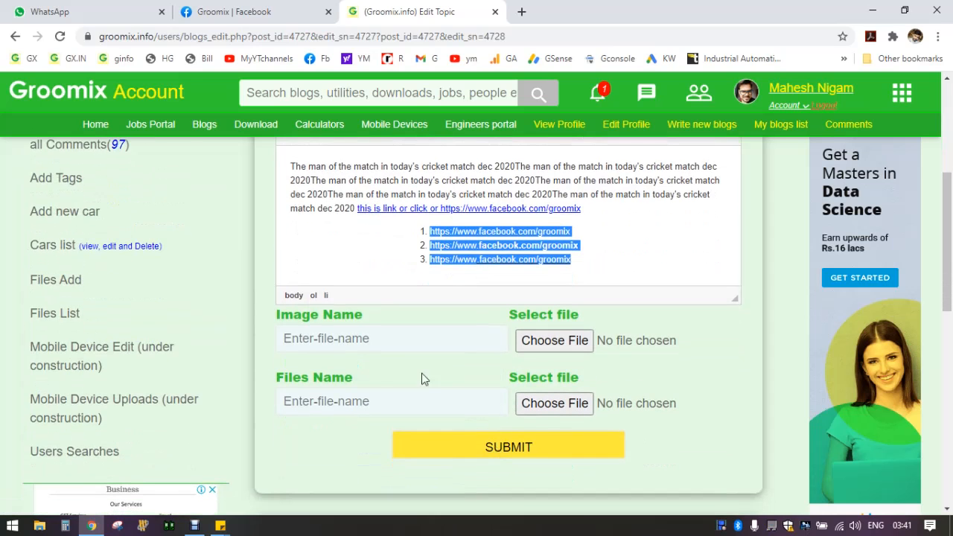
{"action": "left_click", "coordinate": [411, 342]}
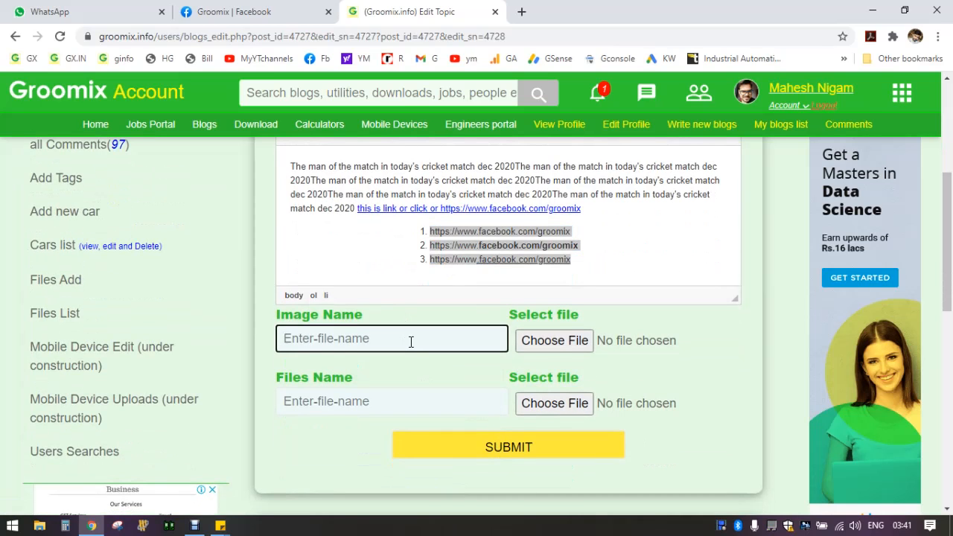
{"action": "type", "text": "list"}
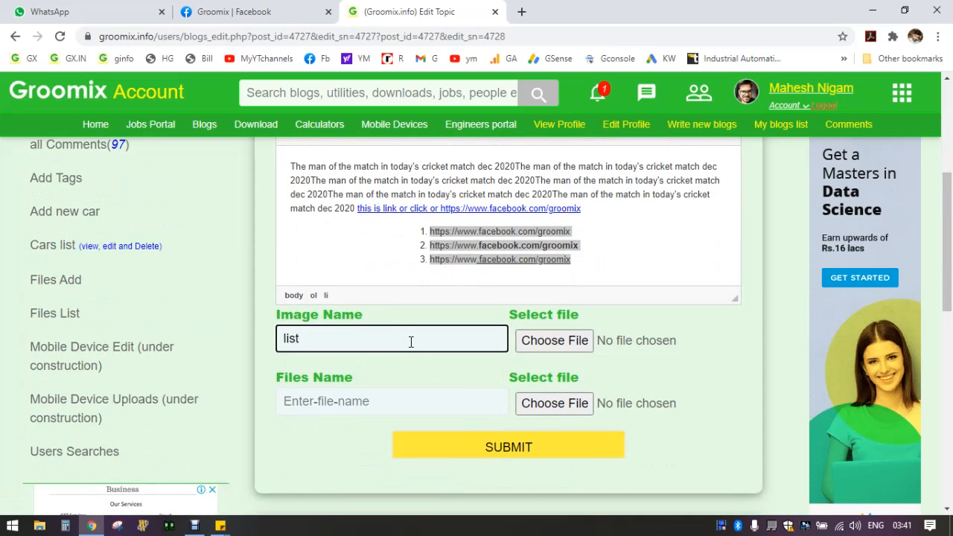
{"action": "key", "text": "BackSpace"}
{"action": "key", "text": "BackSpace"}
{"action": "key", "text": "BackSpace"}
{"action": "key", "text": "BackSpace"}
{"action": "key", "text": "BackSpace"}
{"action": "type", "text": "image cricket "}
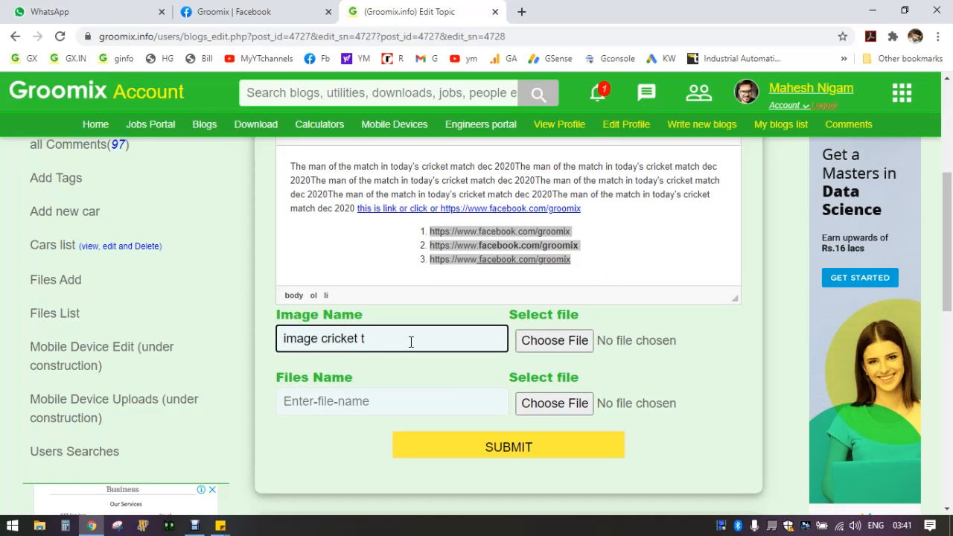
{"action": "type", "text": "team"}
Upload _wtc180.png from the Desktop as the section's image and submit the edited paragraph
{"action": "left_click", "coordinate": [542, 344]}
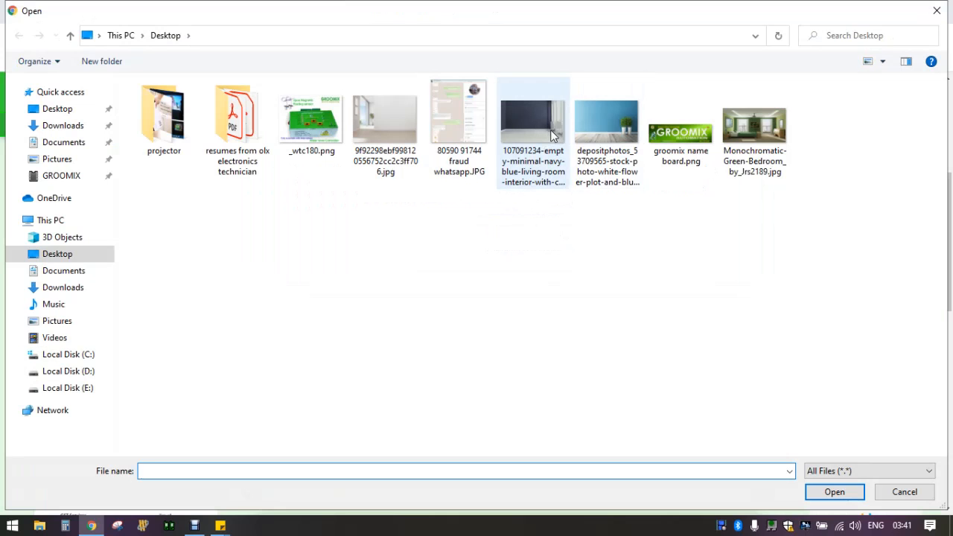
{"action": "double_click", "coordinate": [311, 119]}
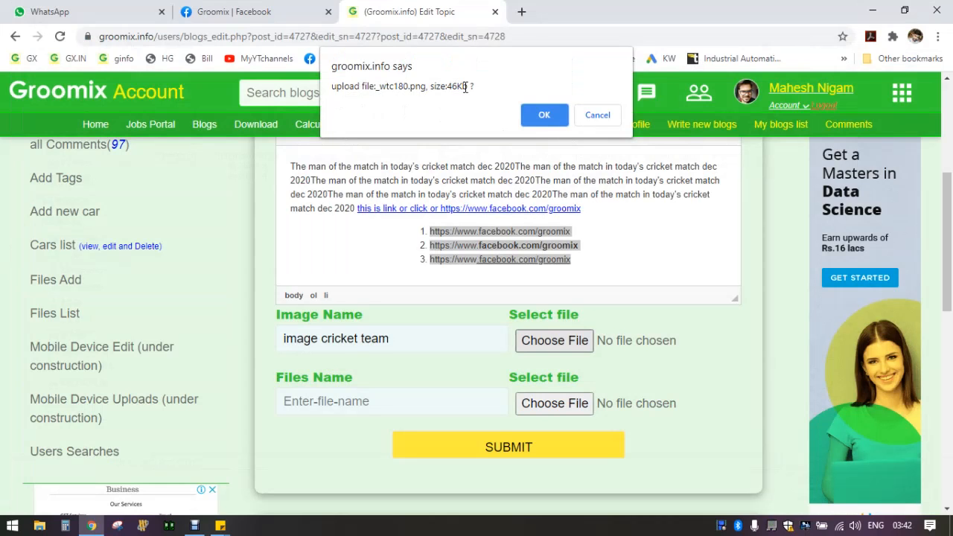
{"action": "left_click", "coordinate": [543, 114]}
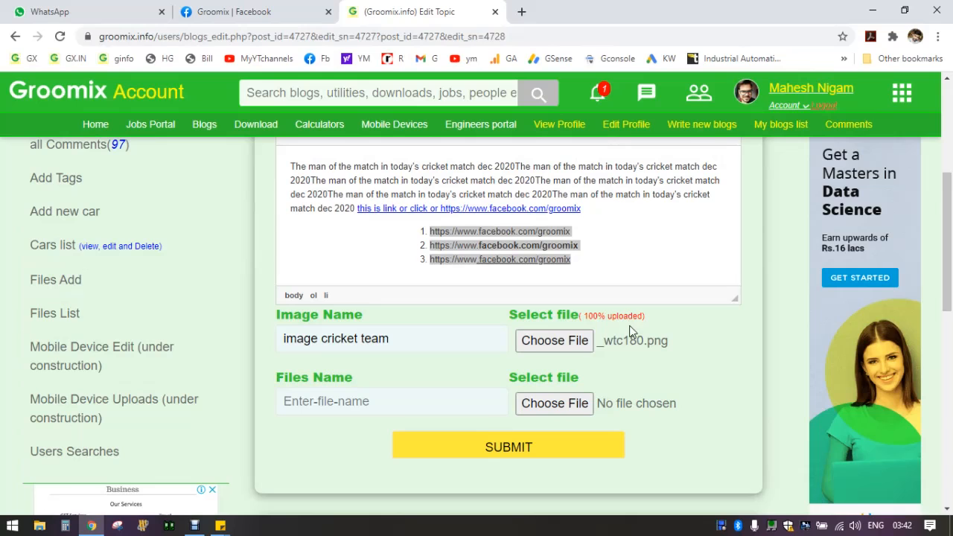
{"action": "left_click", "coordinate": [507, 456]}
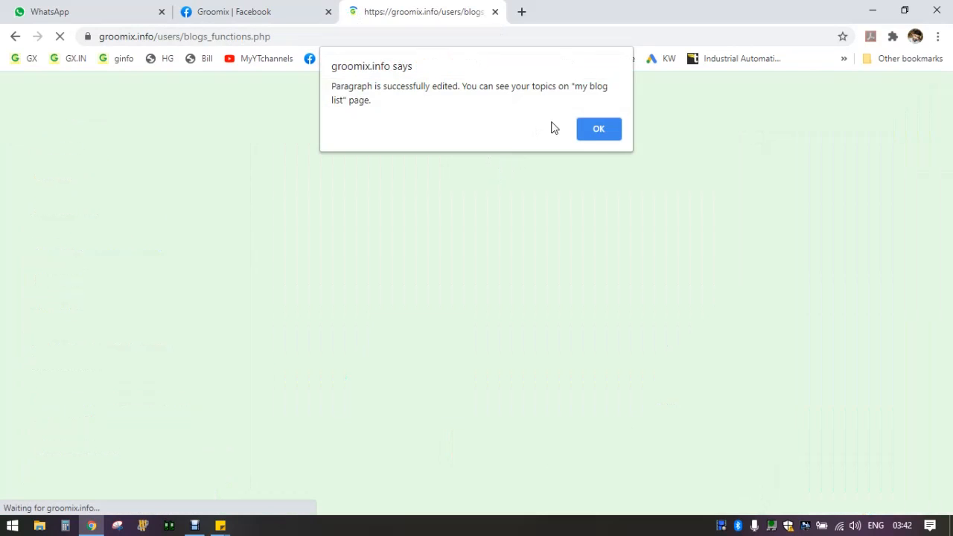
{"action": "left_click", "coordinate": [609, 134]}
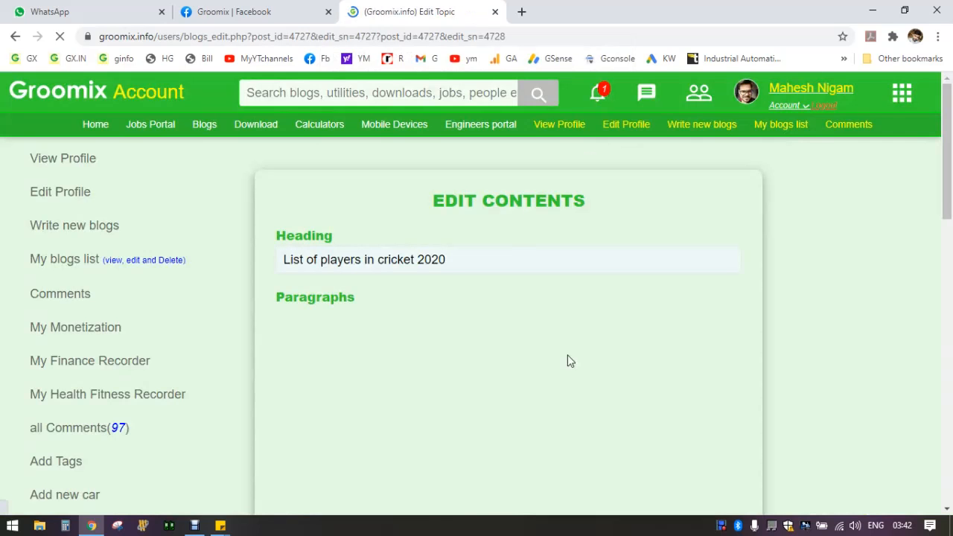
Try to delete the main heading "The man of the match in today's cricket match dec 2020" from the sub heading list
{"action": "scroll", "coordinate": [516, 346], "scroll_direction": "down", "scroll_amount": 5}
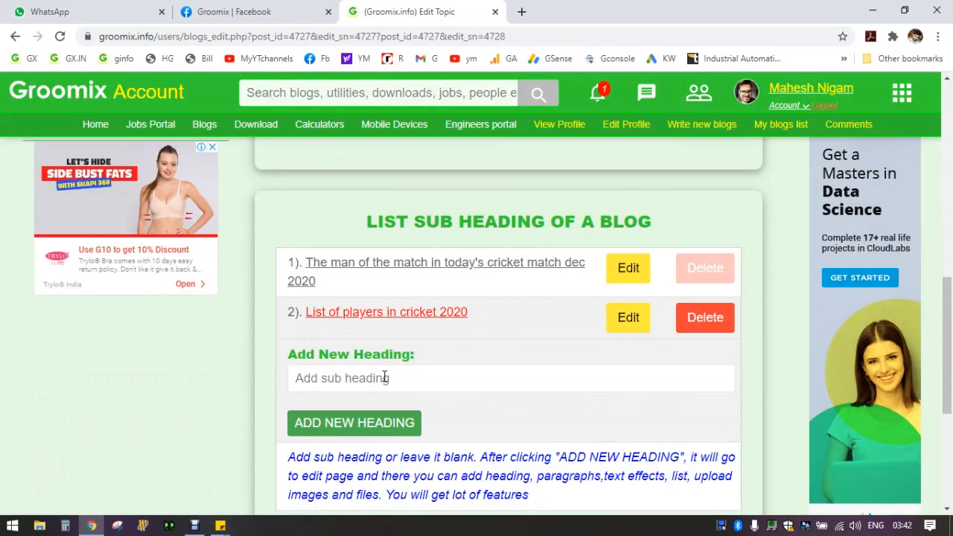
{"action": "scroll", "coordinate": [384, 378], "scroll_direction": "down", "scroll_amount": 1}
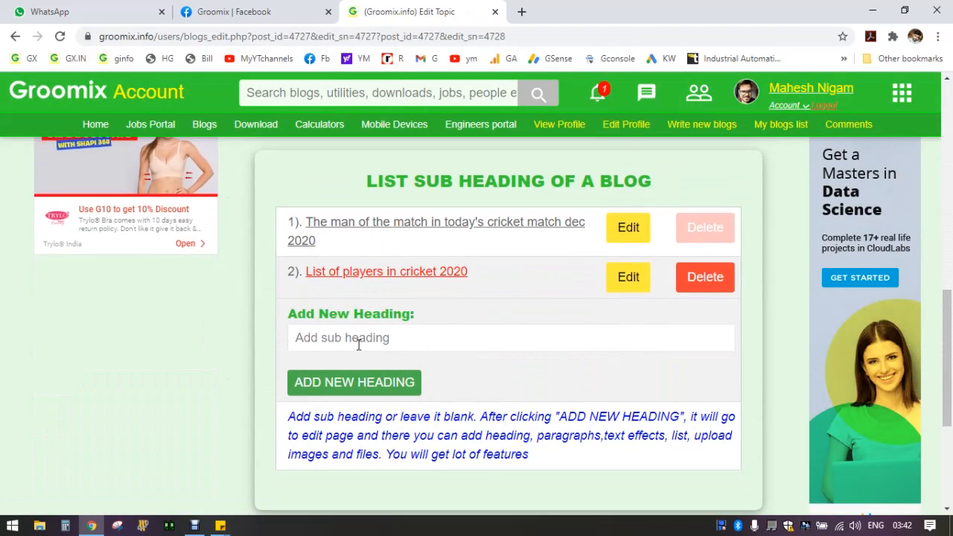
{"action": "left_click", "coordinate": [705, 229]}
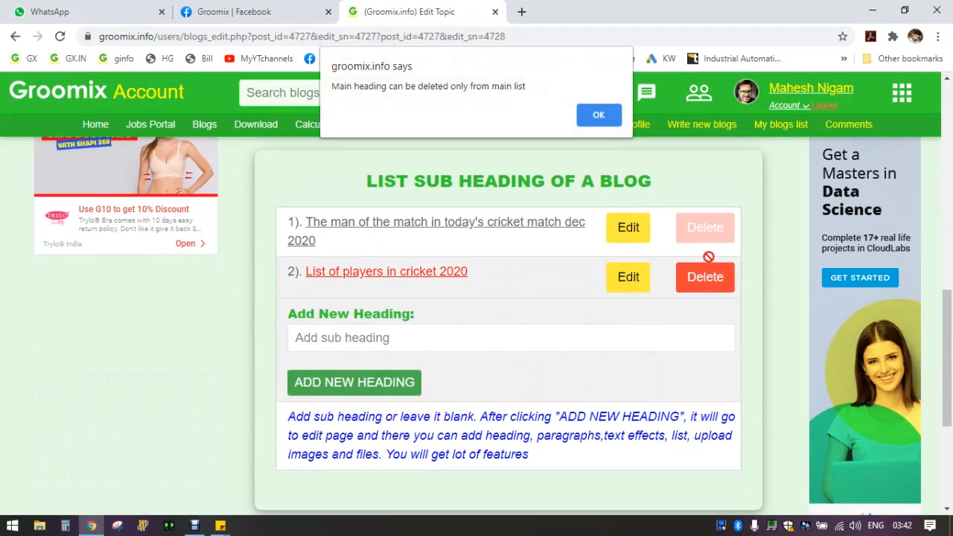
{"action": "left_click", "coordinate": [602, 124]}
{"action": "left_click", "coordinate": [710, 219]}
{"action": "left_click", "coordinate": [600, 115]}
Open the man of the match post for editing from the Breaking News category of the blog list
{"action": "scroll", "coordinate": [485, 244], "scroll_direction": "up", "scroll_amount": 7}
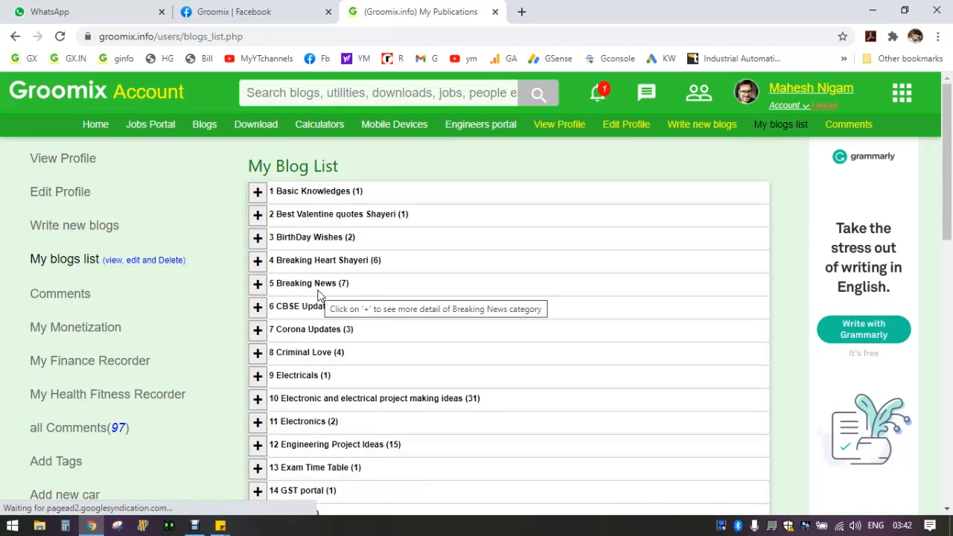
{"action": "left_click", "coordinate": [258, 283]}
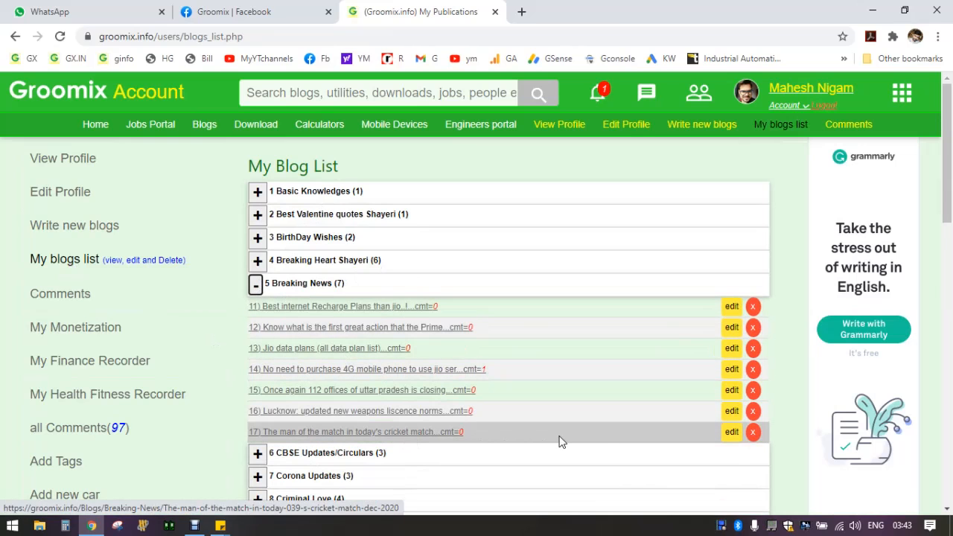
{"action": "left_click", "coordinate": [732, 434]}
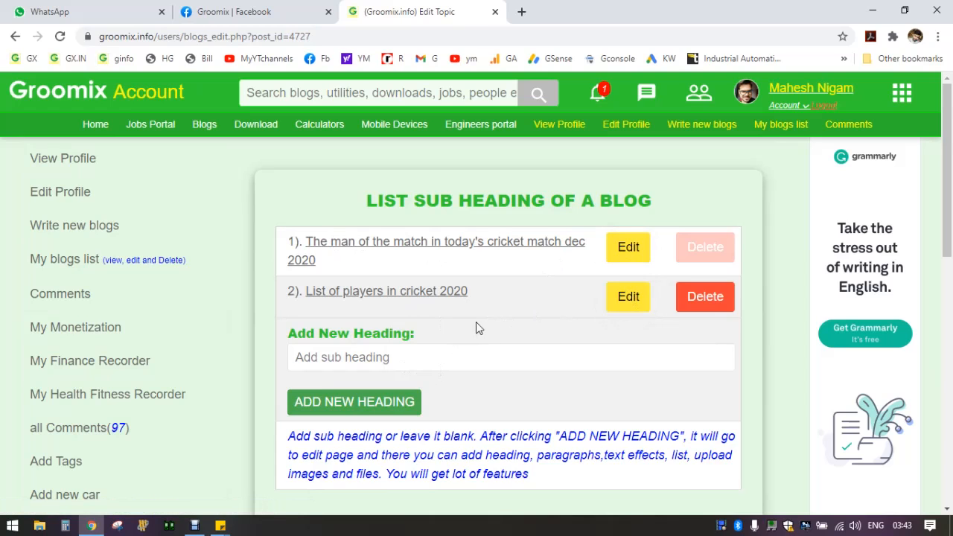
Open the published post from its main heading and review its headings, paragraphs, first image and numbered list
{"action": "scroll", "coordinate": [487, 324], "scroll_direction": "down", "scroll_amount": 3}
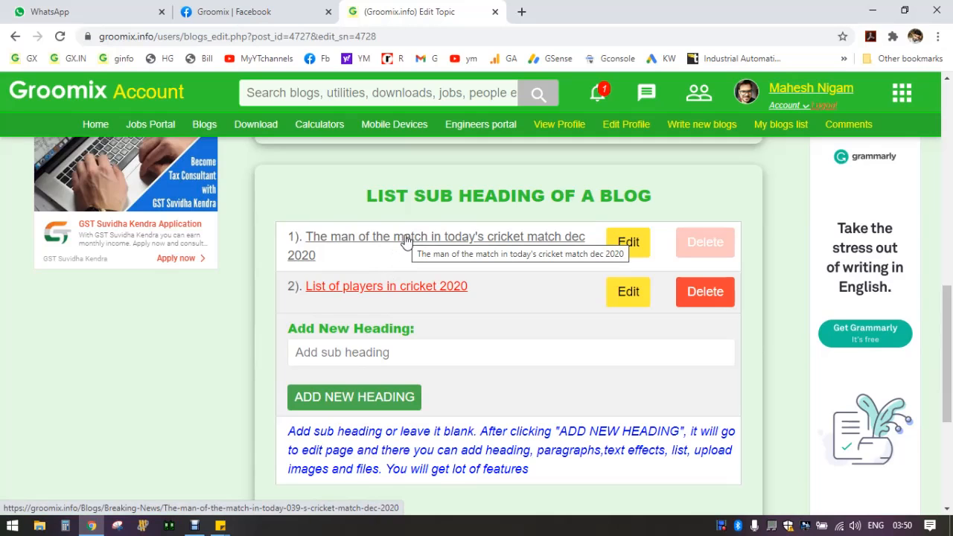
{"action": "left_click", "coordinate": [406, 242]}
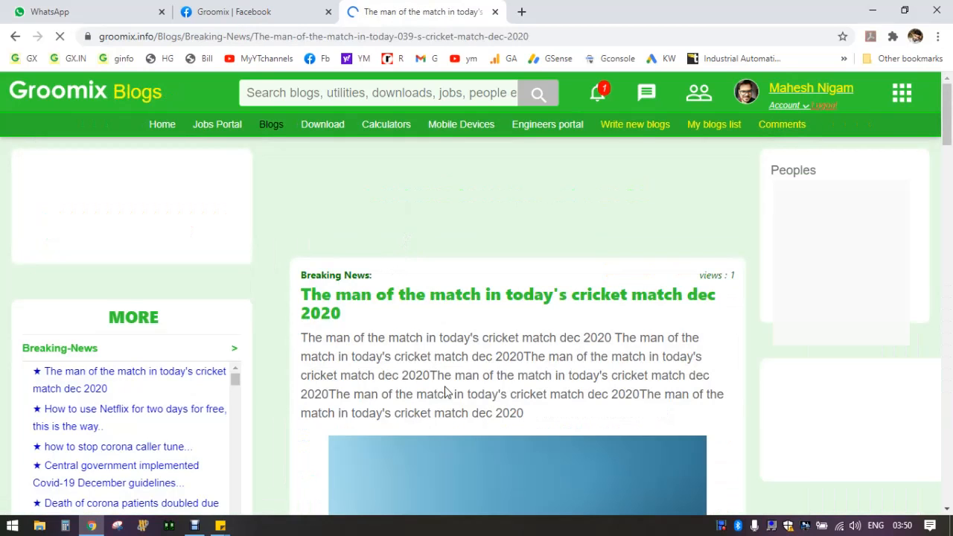
{"action": "scroll", "coordinate": [447, 393], "scroll_direction": "down", "scroll_amount": 3}
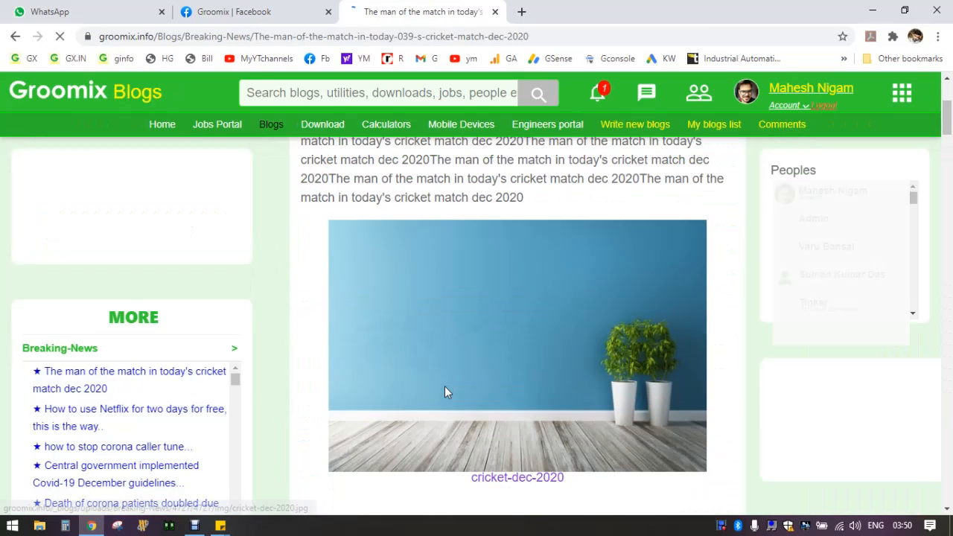
{"action": "scroll", "coordinate": [447, 392], "scroll_direction": "up", "scroll_amount": 2}
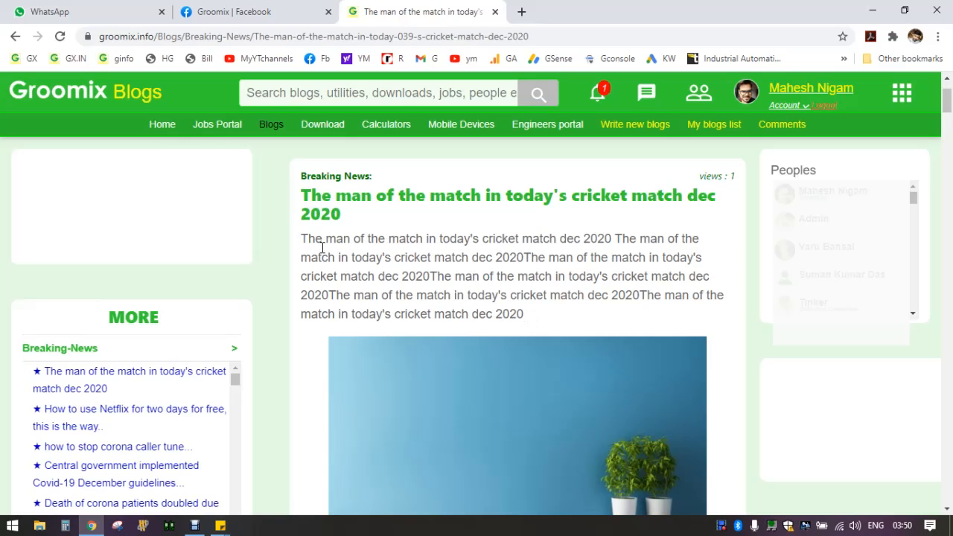
{"action": "scroll", "coordinate": [361, 264], "scroll_direction": "down", "scroll_amount": 1}
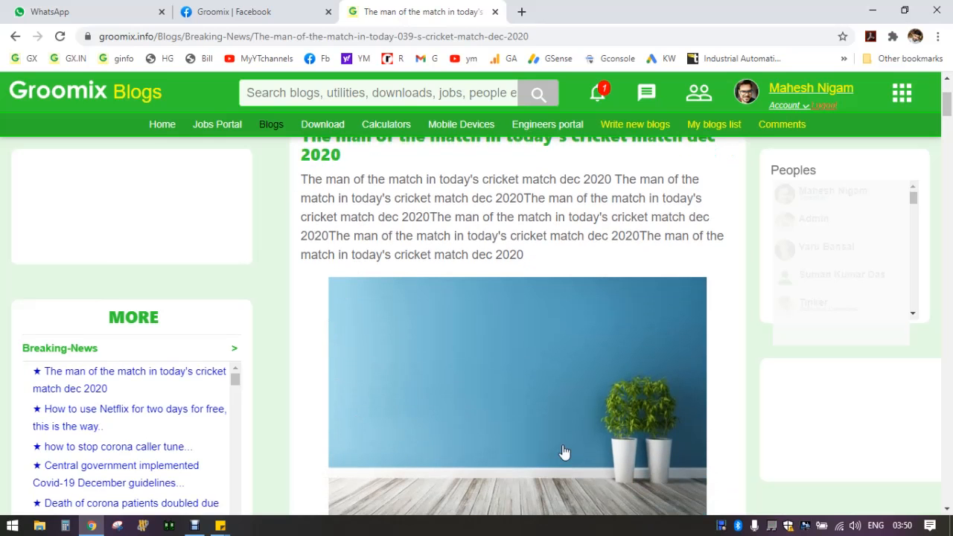
{"action": "scroll", "coordinate": [564, 452], "scroll_direction": "down", "scroll_amount": 1}
{"action": "scroll", "coordinate": [564, 452], "scroll_direction": "down", "scroll_amount": 1}
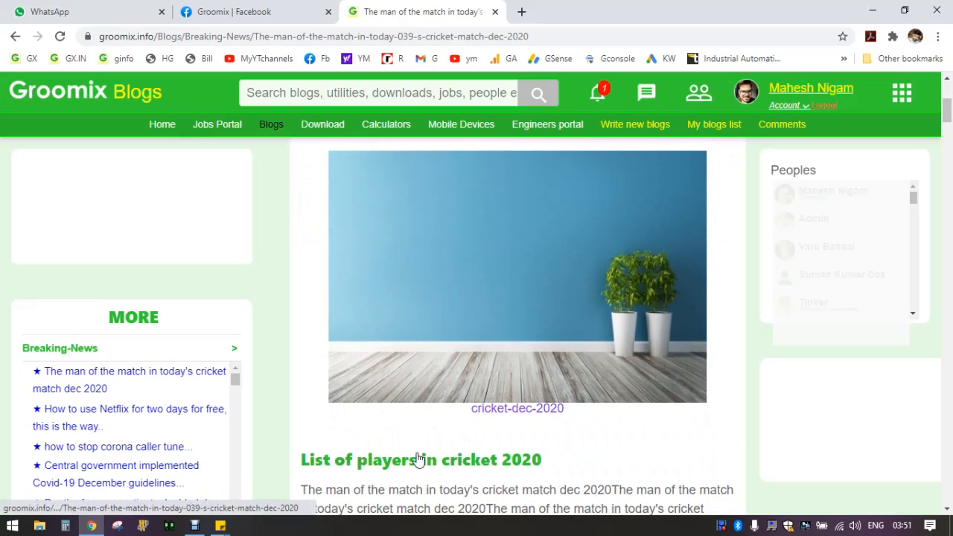
{"action": "scroll", "coordinate": [419, 459], "scroll_direction": "down", "scroll_amount": 1}
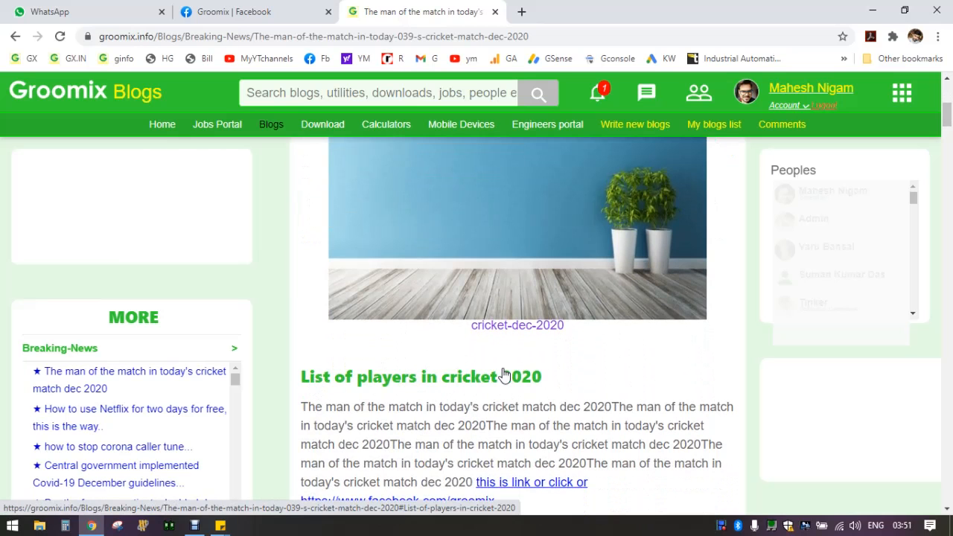
{"action": "scroll", "coordinate": [532, 378], "scroll_direction": "up", "scroll_amount": 3}
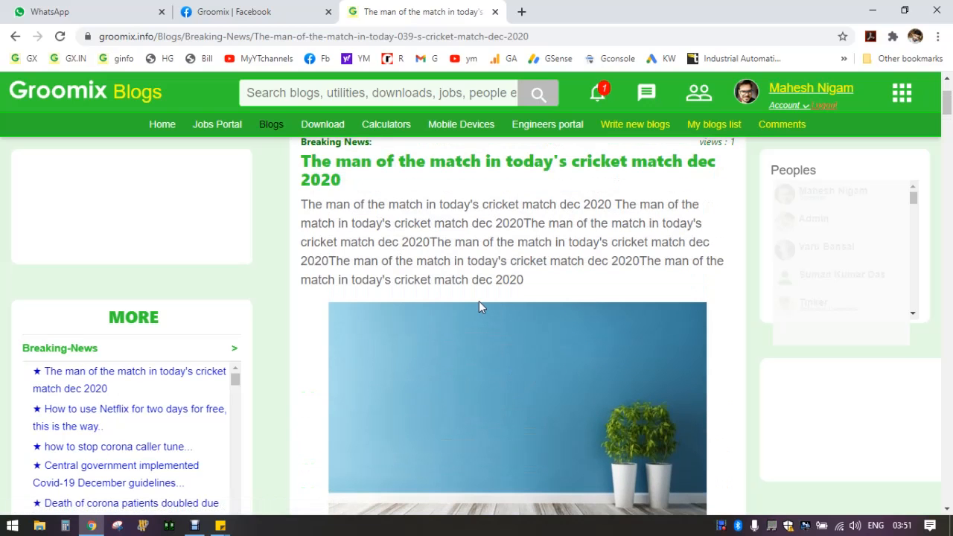
{"action": "scroll", "coordinate": [479, 301], "scroll_direction": "down", "scroll_amount": 3}
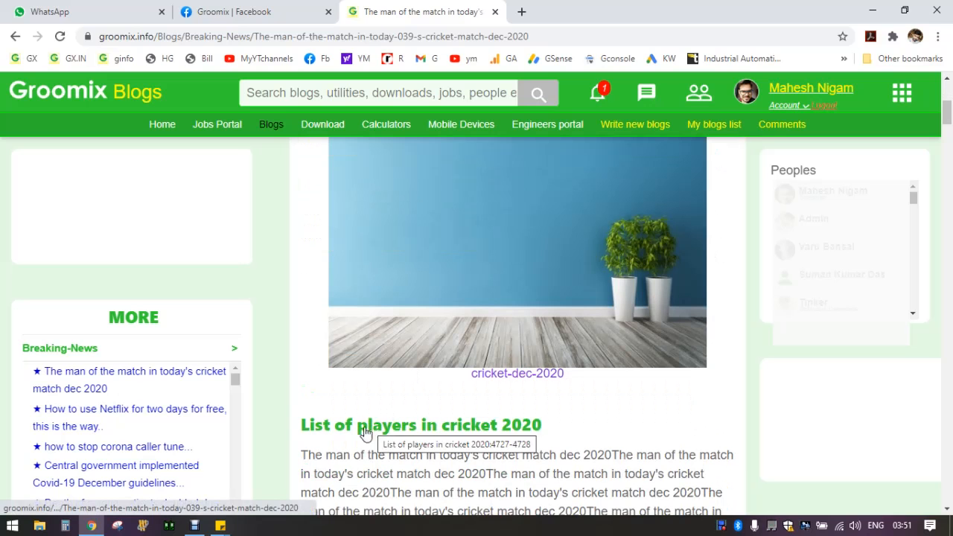
{"action": "scroll", "coordinate": [445, 445], "scroll_direction": "down", "scroll_amount": 1}
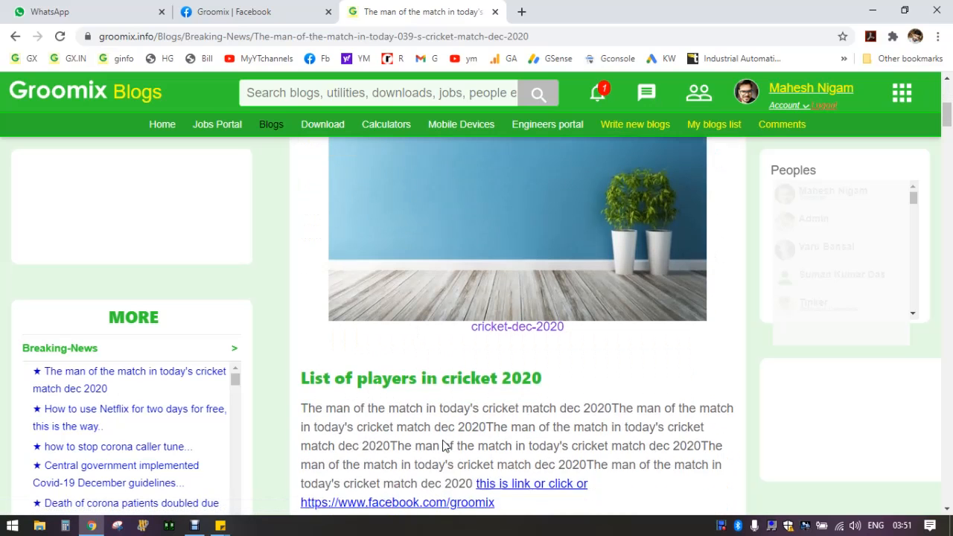
{"action": "scroll", "coordinate": [445, 445], "scroll_direction": "down", "scroll_amount": 1}
{"action": "scroll", "coordinate": [397, 458], "scroll_direction": "down", "scroll_amount": 2}
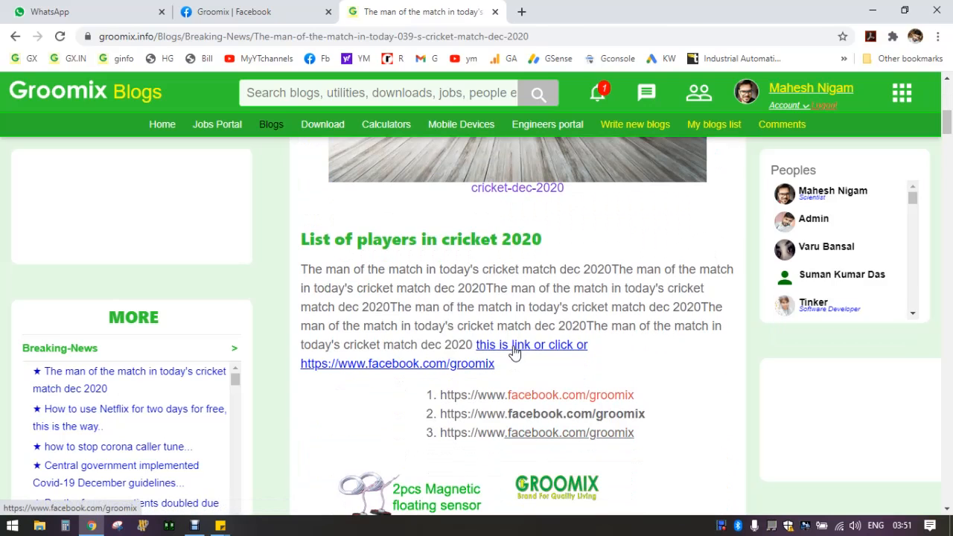
Test the post's Facebook link, then return to the post and check the formatted list and second image
{"action": "left_click", "coordinate": [514, 353]}
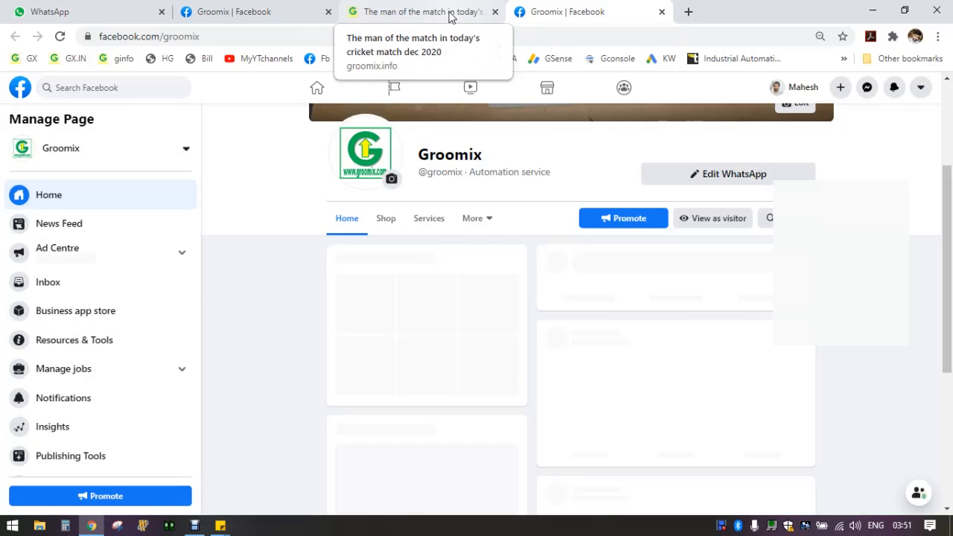
{"action": "left_click", "coordinate": [449, 15]}
{"action": "scroll", "coordinate": [545, 385], "scroll_direction": "down", "scroll_amount": 3}
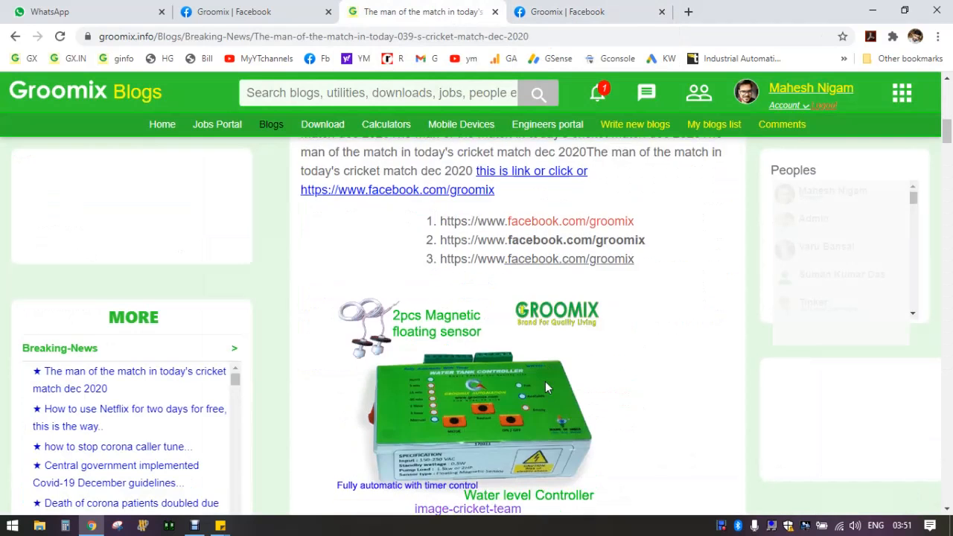
{"action": "scroll", "coordinate": [545, 381], "scroll_direction": "down", "scroll_amount": 1}
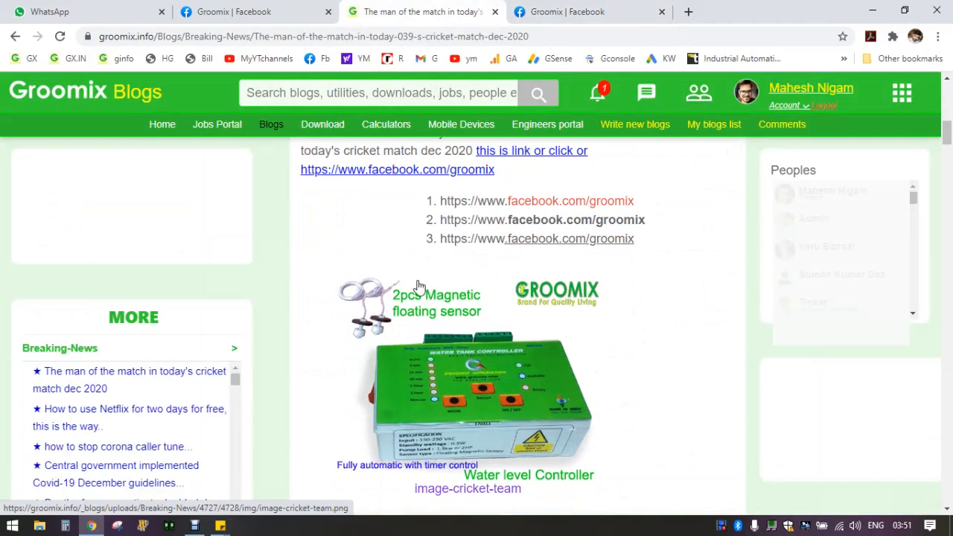
{"action": "scroll", "coordinate": [385, 216], "scroll_direction": "up", "scroll_amount": 3}
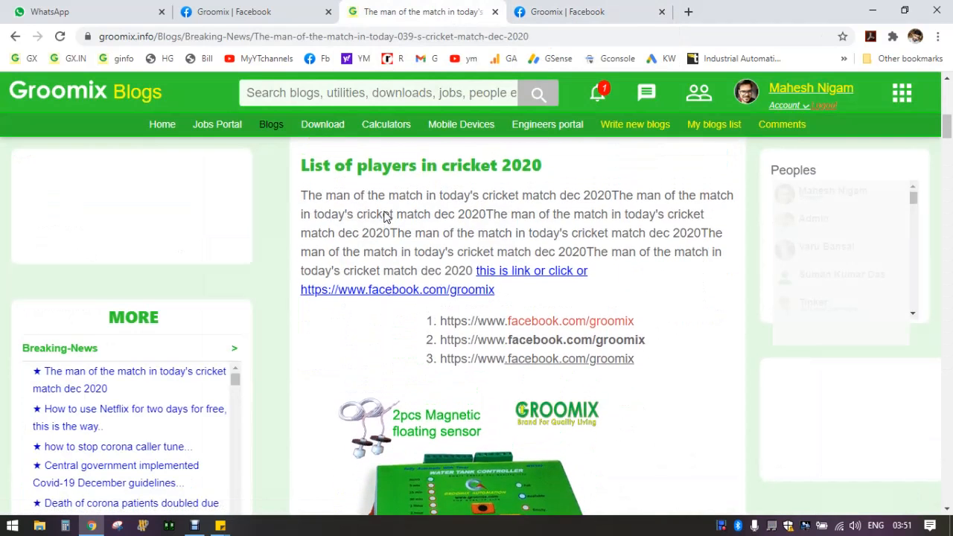
Examine the post's like and share options, author details, comment form and related topics, and return to its beginning
{"action": "scroll", "coordinate": [457, 378], "scroll_direction": "down", "scroll_amount": 5}
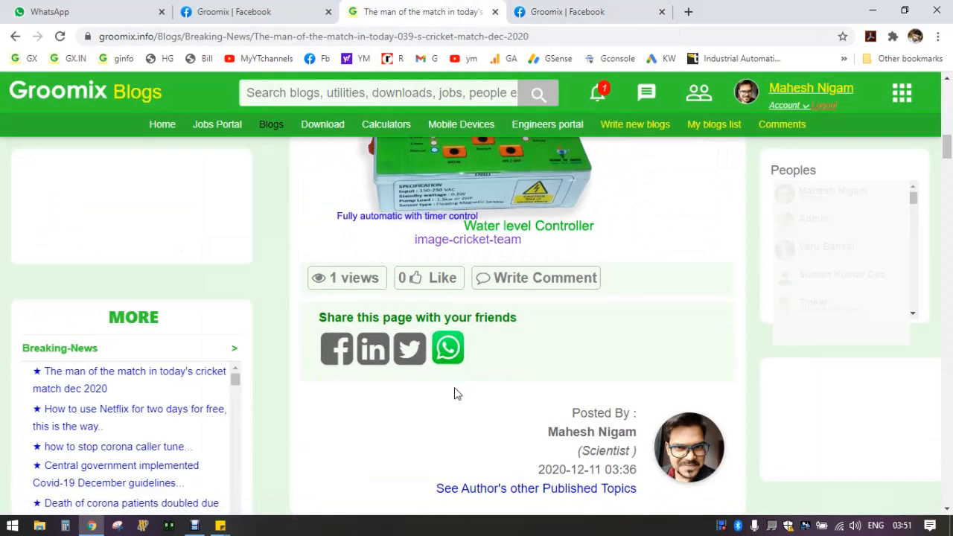
{"action": "scroll", "coordinate": [454, 392], "scroll_direction": "down", "scroll_amount": 1}
{"action": "scroll", "coordinate": [454, 395], "scroll_direction": "down", "scroll_amount": 1}
{"action": "scroll", "coordinate": [460, 340], "scroll_direction": "down", "scroll_amount": 2}
{"action": "scroll", "coordinate": [457, 336], "scroll_direction": "down", "scroll_amount": 2}
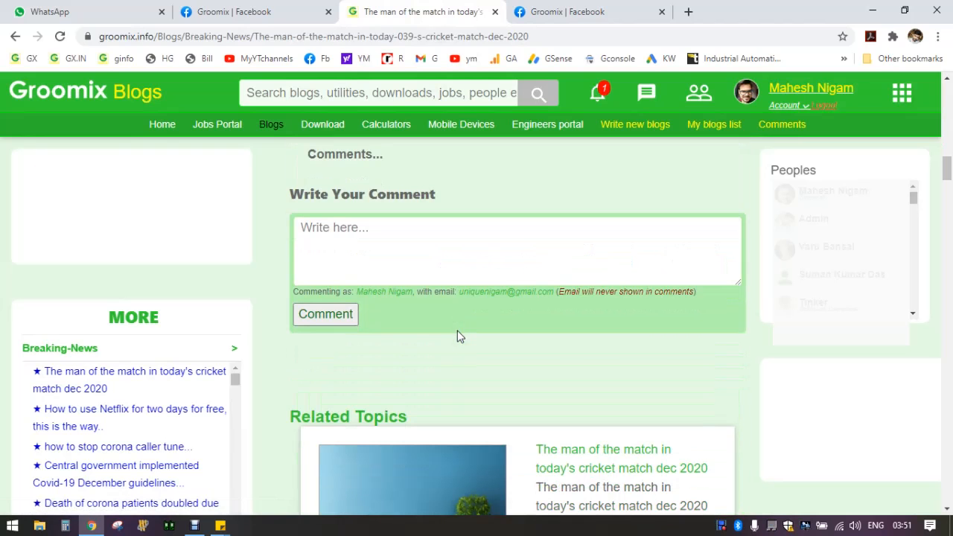
{"action": "scroll", "coordinate": [541, 243], "scroll_direction": "up", "scroll_amount": 4}
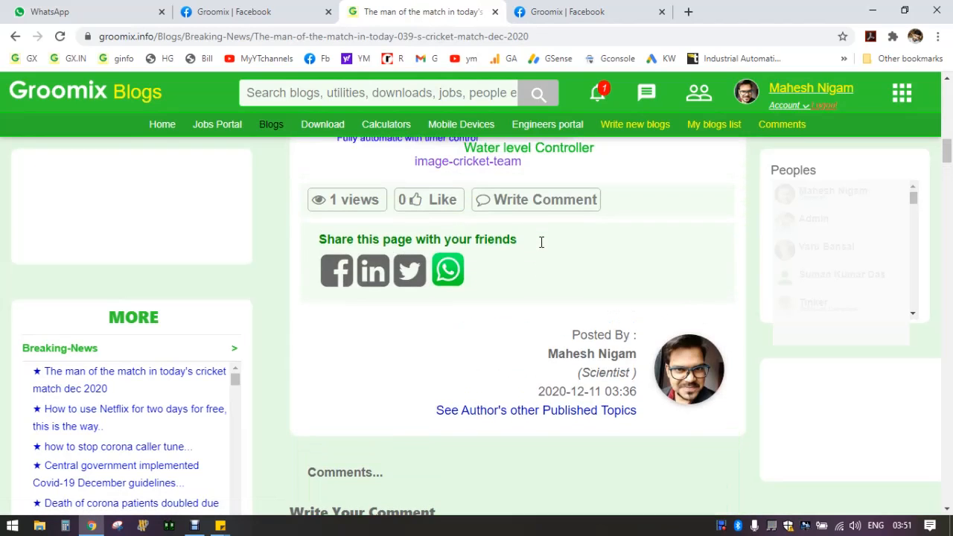
{"action": "scroll", "coordinate": [541, 242], "scroll_direction": "up", "scroll_amount": 10}
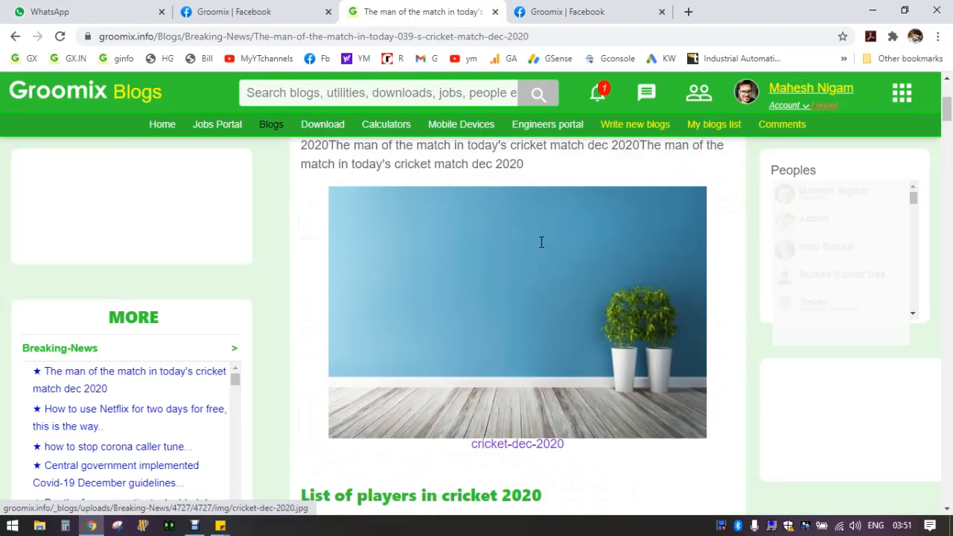
{"action": "scroll", "coordinate": [542, 243], "scroll_direction": "up", "scroll_amount": 3}
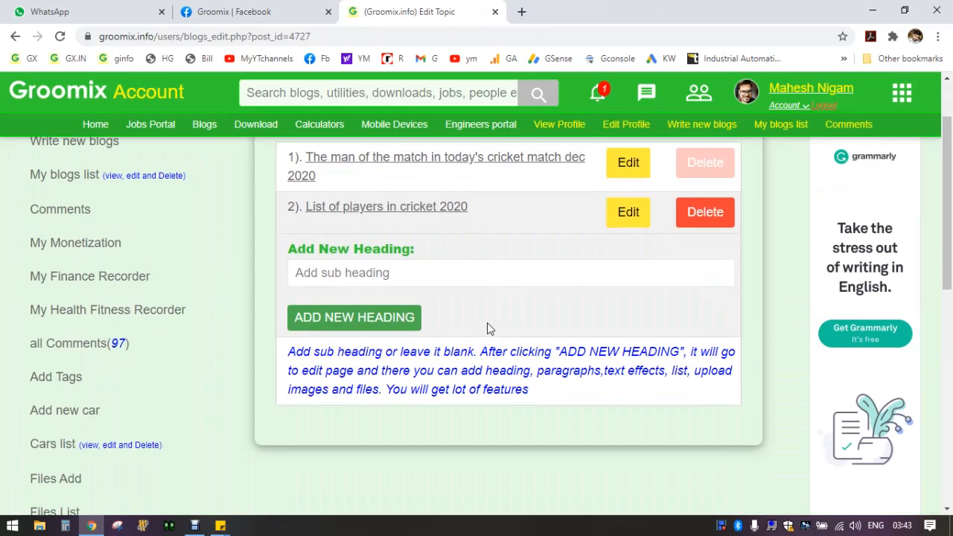
Open the account's monetization page and look through the revenue listed for each blog category
{"action": "scroll", "coordinate": [488, 325], "scroll_direction": "up", "scroll_amount": 1}
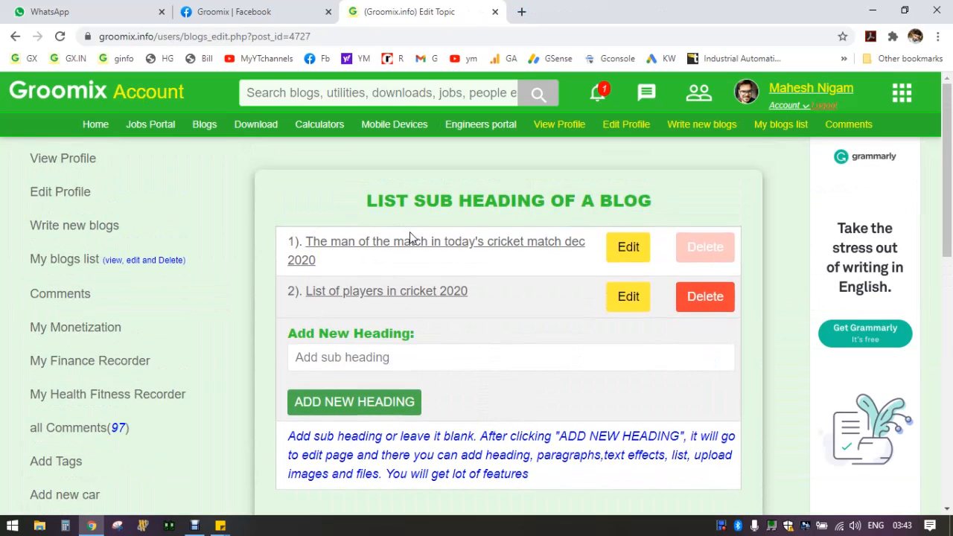
{"action": "left_click", "coordinate": [67, 336]}
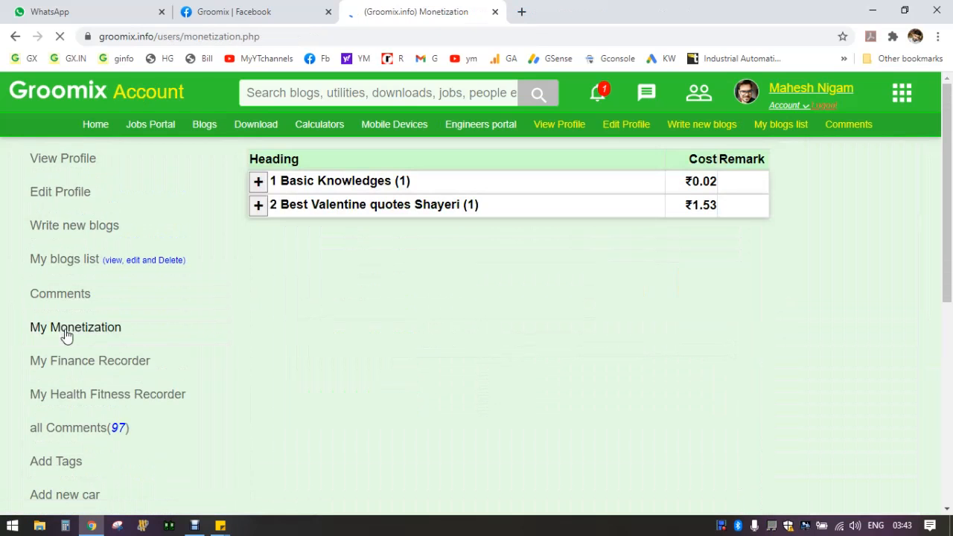
{"action": "scroll", "coordinate": [426, 365], "scroll_direction": "down", "scroll_amount": 4}
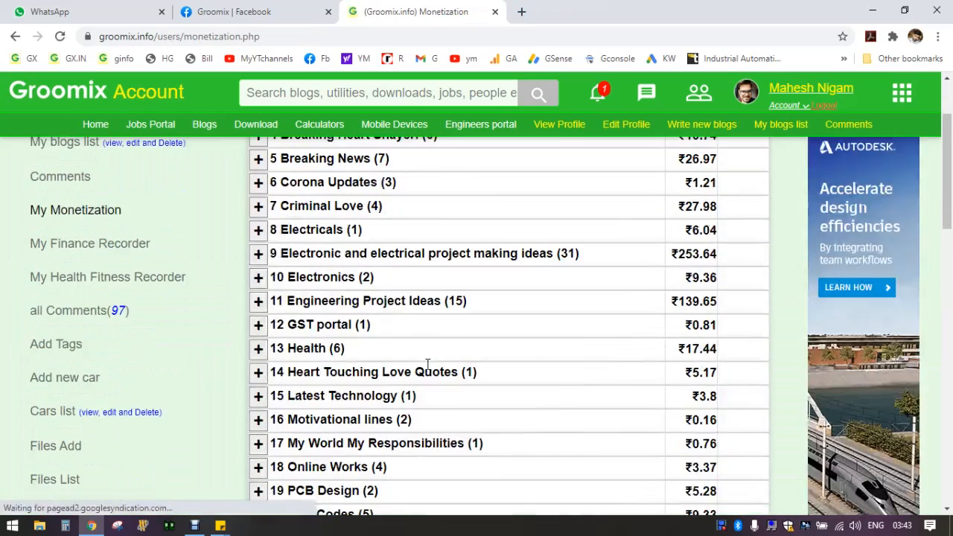
{"action": "scroll", "coordinate": [429, 364], "scroll_direction": "up", "scroll_amount": 1}
{"action": "scroll", "coordinate": [428, 364], "scroll_direction": "down", "scroll_amount": 1}
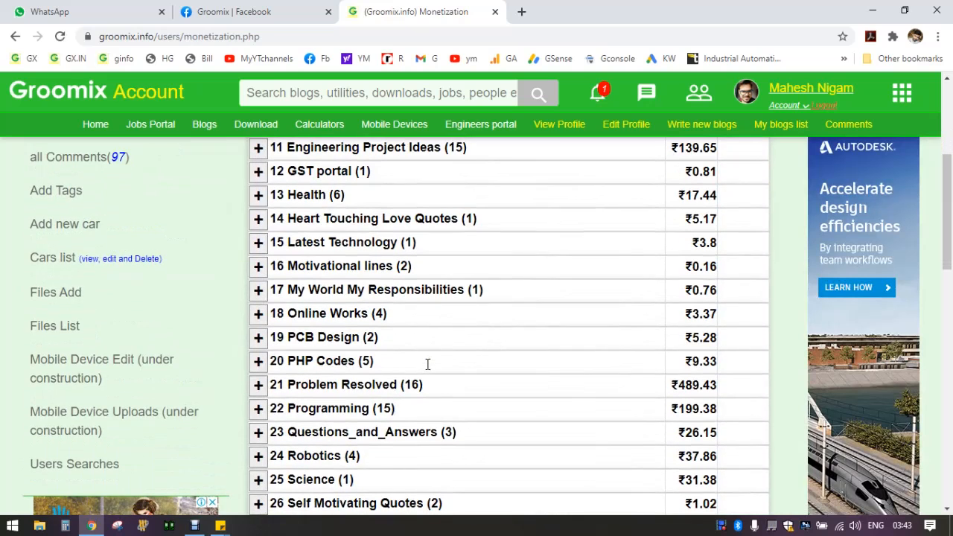
{"action": "scroll", "coordinate": [440, 304], "scroll_direction": "up", "scroll_amount": 3}
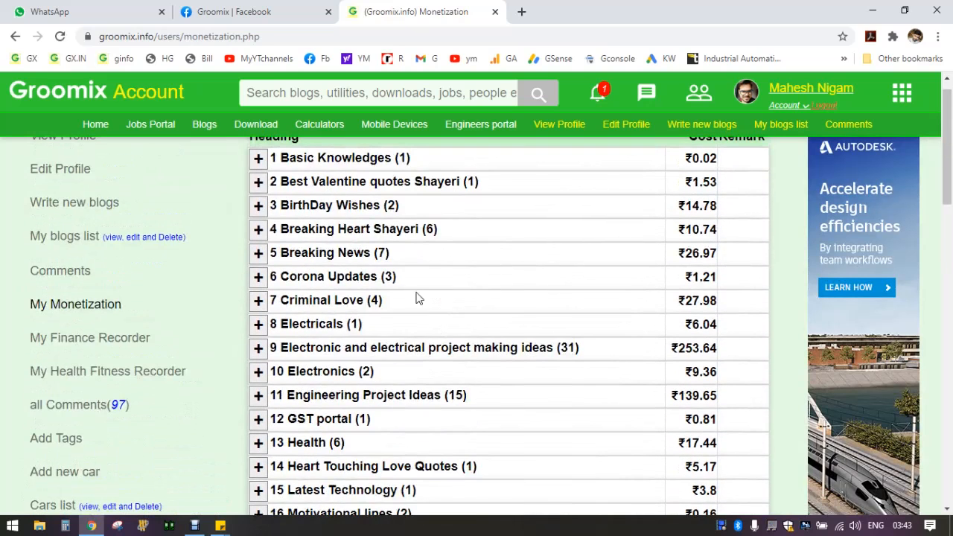
Expand the Basic Knowledges, Best Valentine quotes Shayeri, BirthDay Wishes and Breaking News categories to check the earnings of each post
{"action": "left_click", "coordinate": [259, 158]}
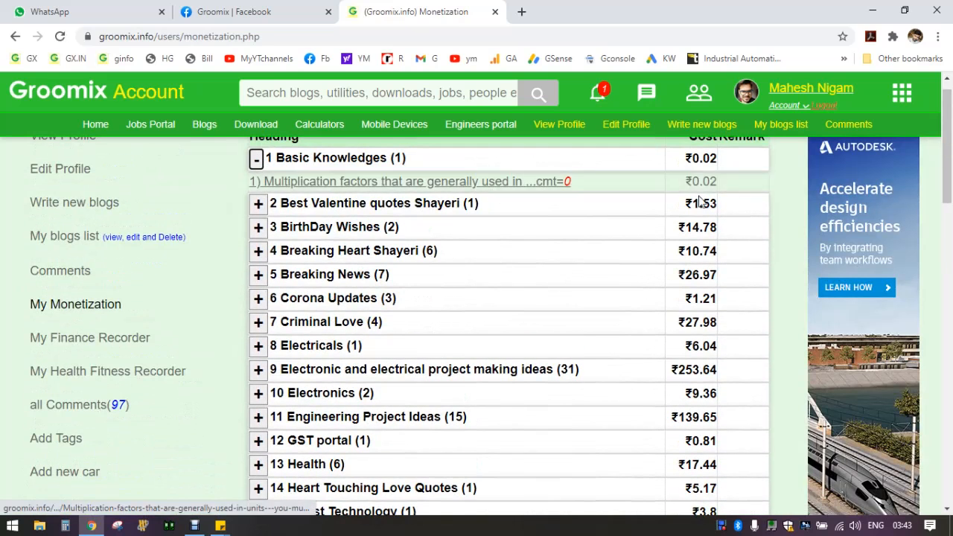
{"action": "left_click", "coordinate": [257, 204]}
{"action": "left_click", "coordinate": [259, 251]}
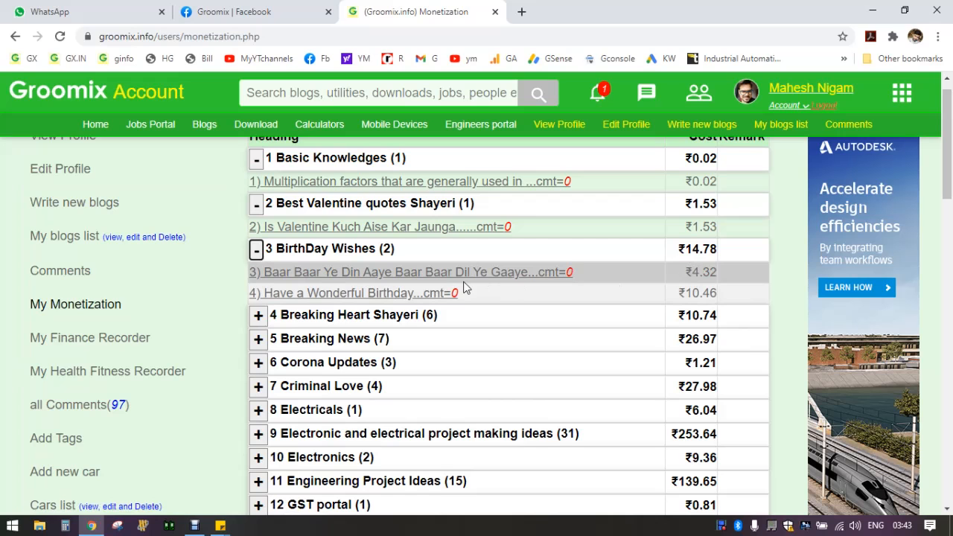
{"action": "scroll", "coordinate": [462, 286], "scroll_direction": "down", "scroll_amount": 1}
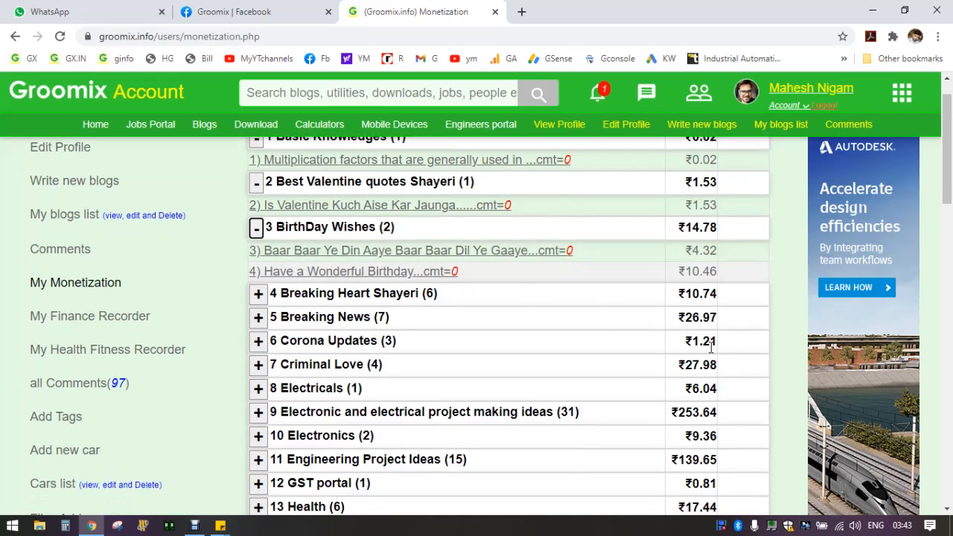
{"action": "left_click", "coordinate": [258, 318]}
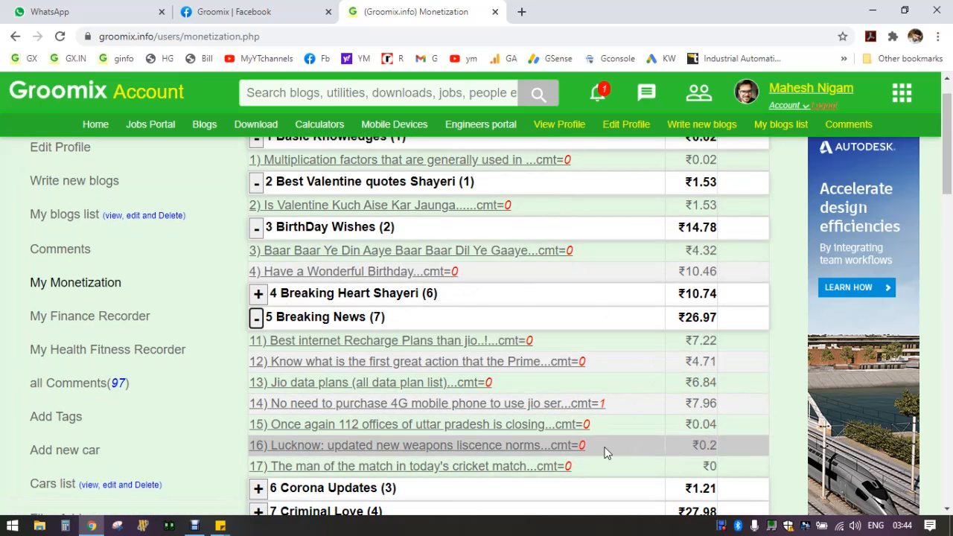
{"action": "scroll", "coordinate": [335, 452], "scroll_direction": "down", "scroll_amount": 3}
{"action": "scroll", "coordinate": [230, 191], "scroll_direction": "up", "scroll_amount": 1}
{"action": "scroll", "coordinate": [424, 343], "scroll_direction": "down", "scroll_amount": 8}
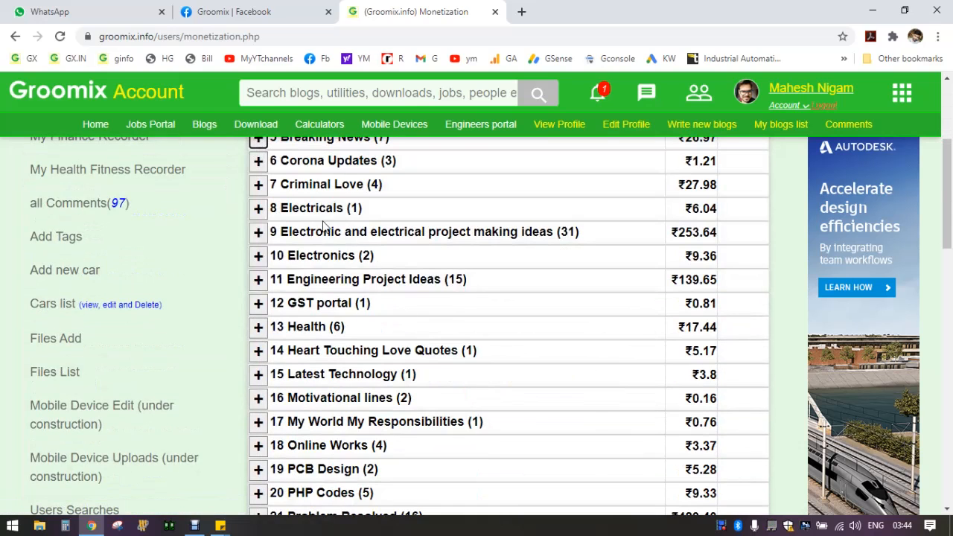
Review the total revenue, paid amount and balance in the Revenue Account Detail, highlighting the total paid figure
{"action": "scroll", "coordinate": [423, 342], "scroll_direction": "down", "scroll_amount": 3}
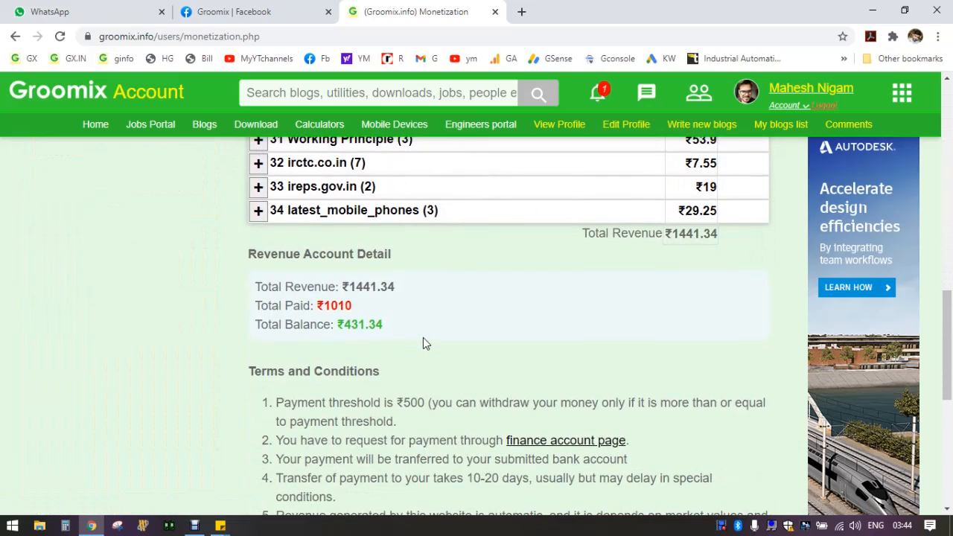
{"action": "scroll", "coordinate": [417, 343], "scroll_direction": "up", "scroll_amount": 1}
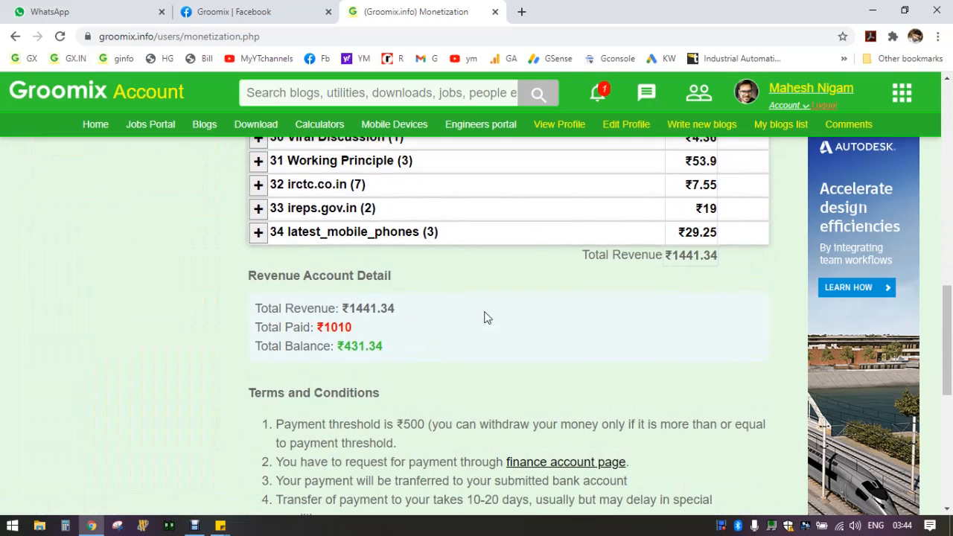
{"action": "scroll", "coordinate": [304, 363], "scroll_direction": "down", "scroll_amount": 1}
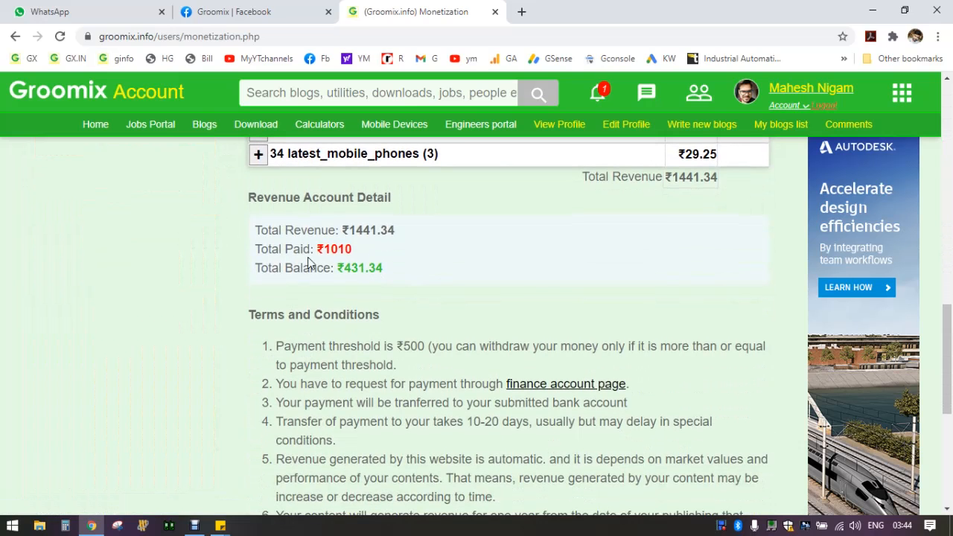
{"action": "left_click_drag", "start_coordinate": [348, 249], "coordinate": [323, 249]}
{"action": "scroll", "coordinate": [386, 343], "scroll_direction": "down", "scroll_amount": 1}
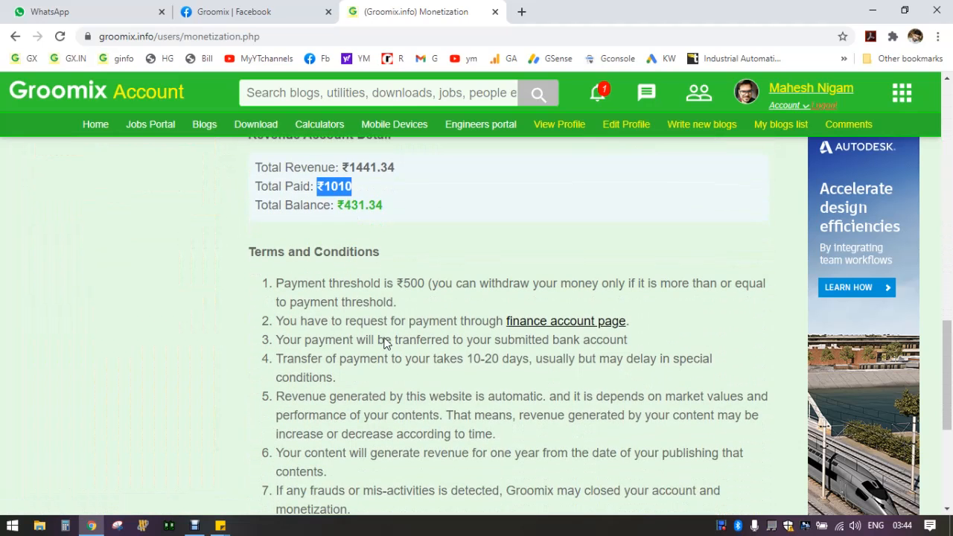
Find the payment threshold in the monetization Terms and Conditions and highlight its amount
{"action": "scroll", "coordinate": [386, 343], "scroll_direction": "down", "scroll_amount": 3}
{"action": "scroll", "coordinate": [386, 344], "scroll_direction": "up", "scroll_amount": 3}
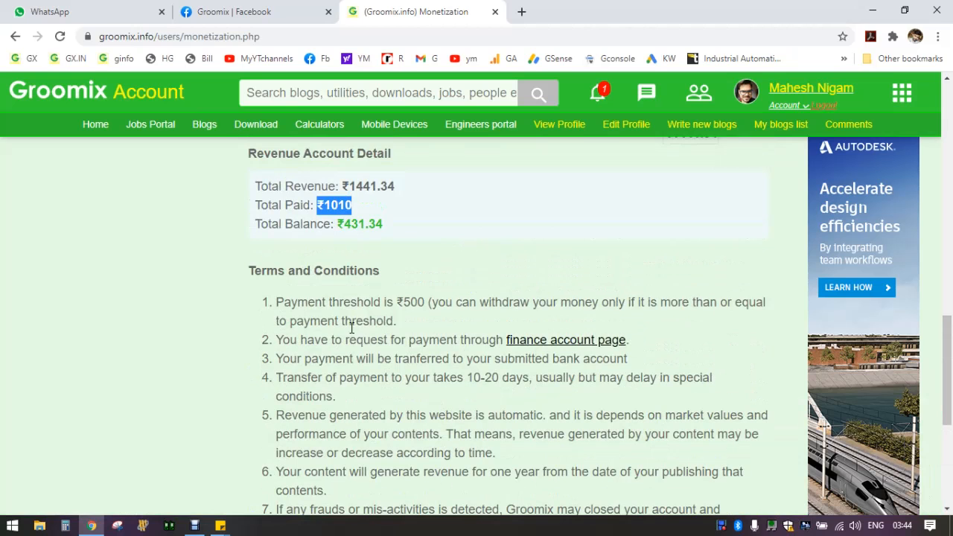
{"action": "scroll", "coordinate": [361, 319], "scroll_direction": "down", "scroll_amount": 1}
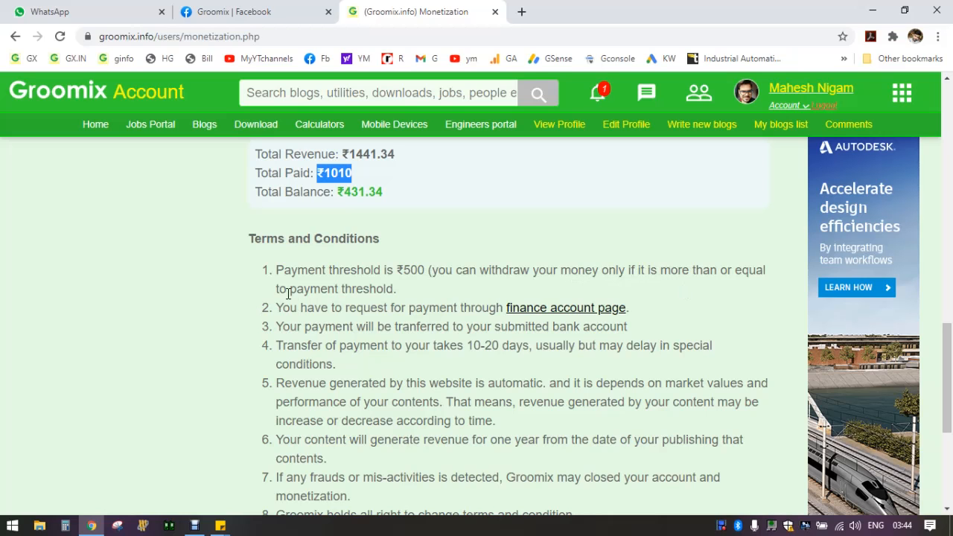
{"action": "left_click", "coordinate": [424, 269]}
{"action": "left_click_drag", "start_coordinate": [423, 270], "coordinate": [402, 269]}
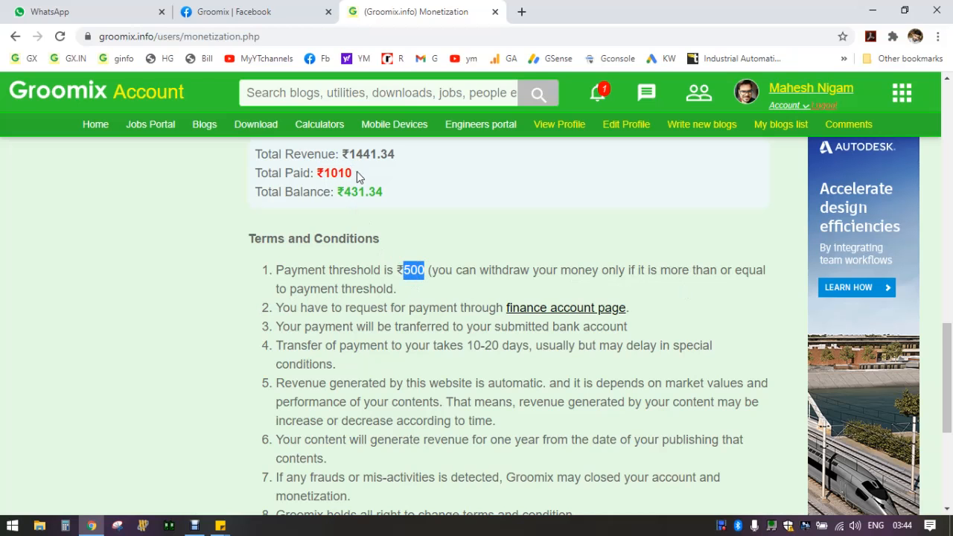
Read the remaining monetization terms on payment requests, transfer time, revenue generation and account closure
{"action": "scroll", "coordinate": [372, 313], "scroll_direction": "down", "scroll_amount": 1}
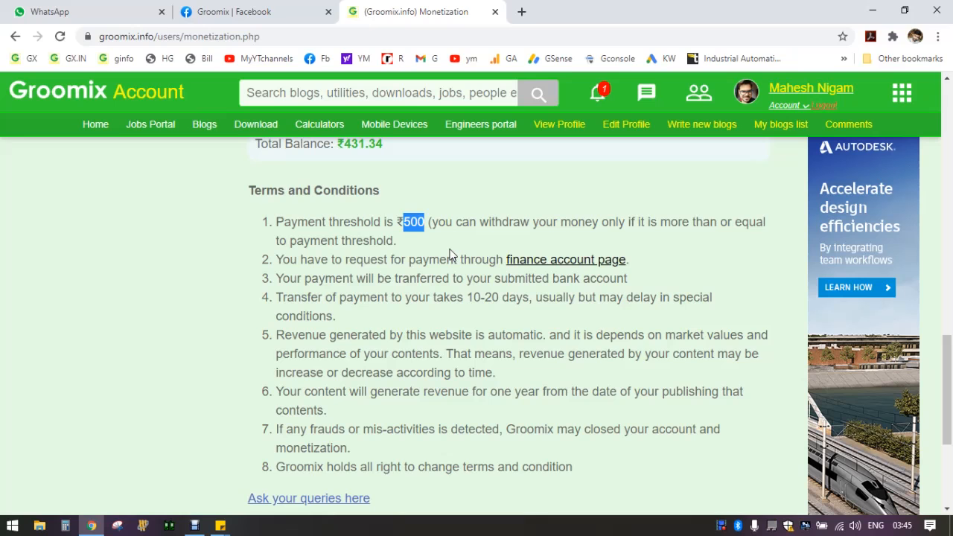
{"action": "scroll", "coordinate": [450, 255], "scroll_direction": "down", "scroll_amount": 1}
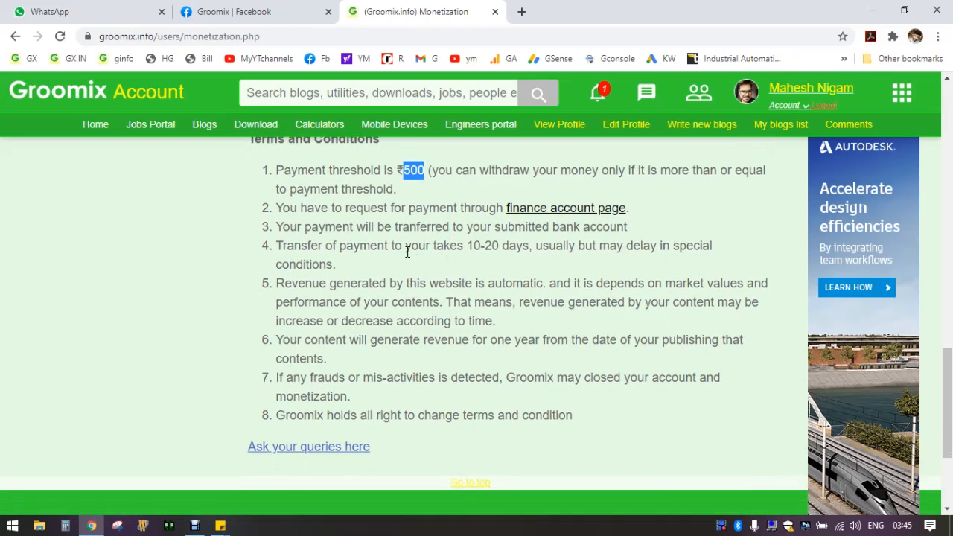
{"action": "scroll", "coordinate": [407, 252], "scroll_direction": "down", "scroll_amount": 1}
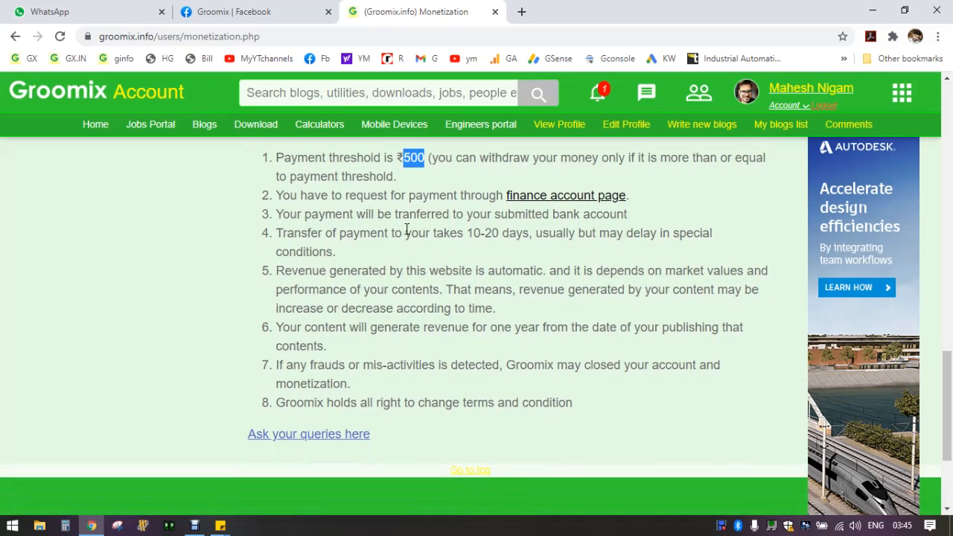
{"action": "scroll", "coordinate": [406, 229], "scroll_direction": "down", "scroll_amount": 1}
{"action": "scroll", "coordinate": [408, 230], "scroll_direction": "up", "scroll_amount": 2}
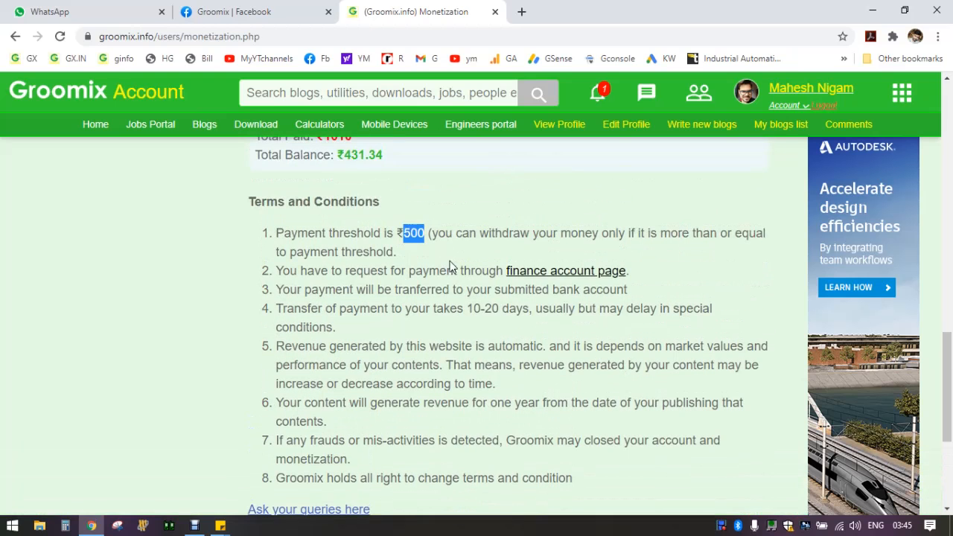
{"action": "scroll", "coordinate": [453, 273], "scroll_direction": "down", "scroll_amount": 3}
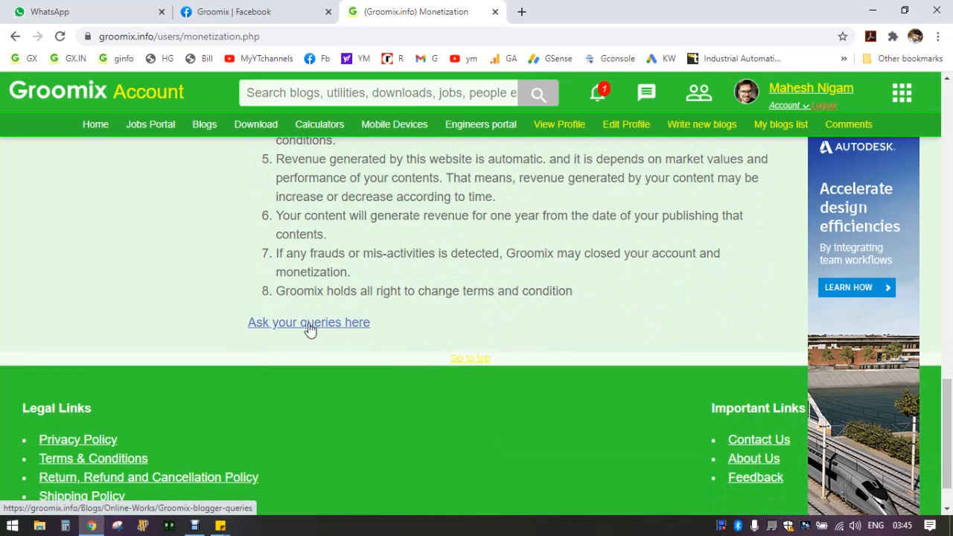
Open the Groomix blogger queries page from the monetization terms, skim its content and return to its beginning
{"action": "left_click", "coordinate": [321, 331]}
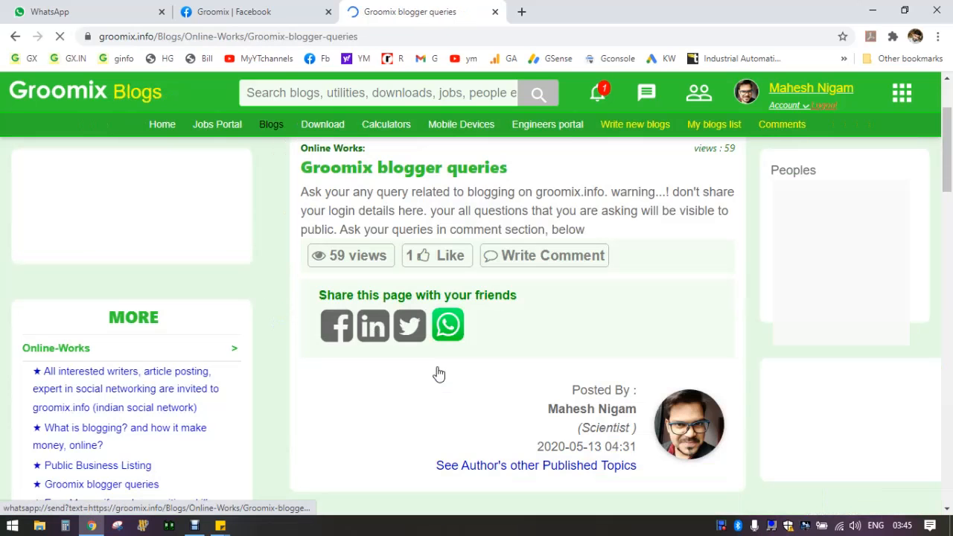
{"action": "scroll", "coordinate": [439, 374], "scroll_direction": "down", "scroll_amount": 3}
{"action": "scroll", "coordinate": [439, 374], "scroll_direction": "down", "scroll_amount": 5}
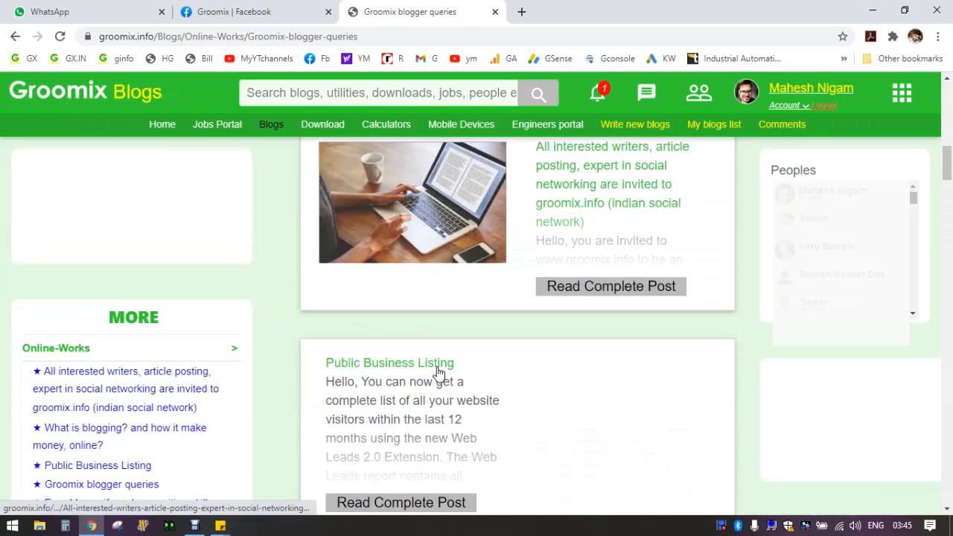
{"action": "scroll", "coordinate": [439, 374], "scroll_direction": "up", "scroll_amount": 8}
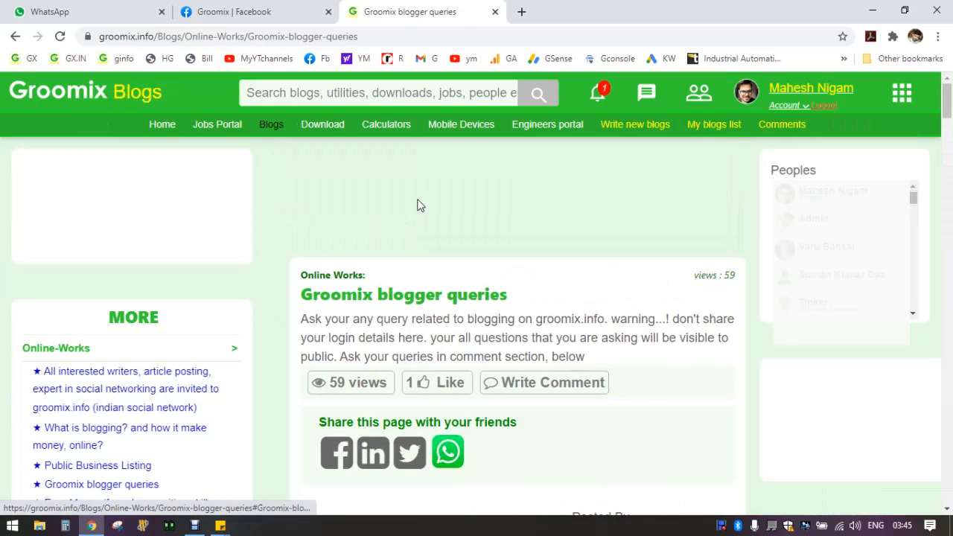